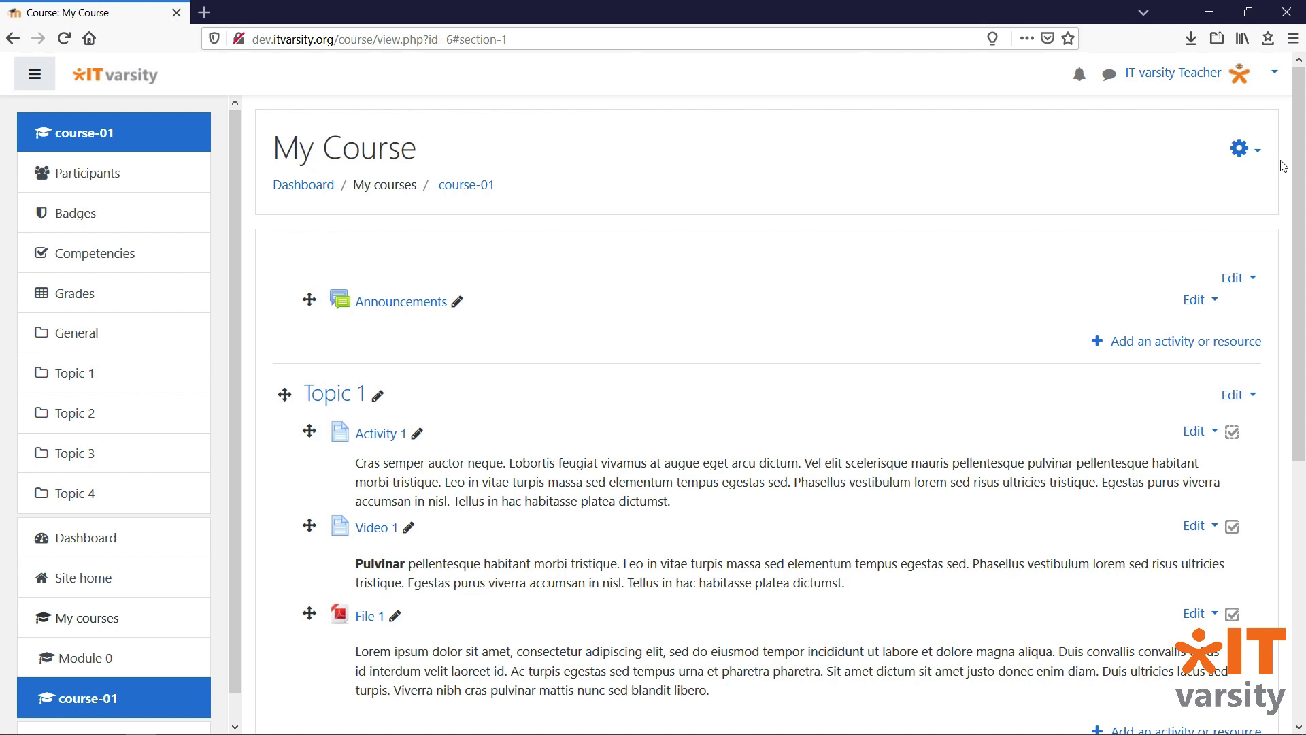
Pick the Lesson activity in Topic 2's activity chooser
{"action": "scroll", "coordinate": [1283, 166], "scroll_direction": "down", "scroll_amount": 6}
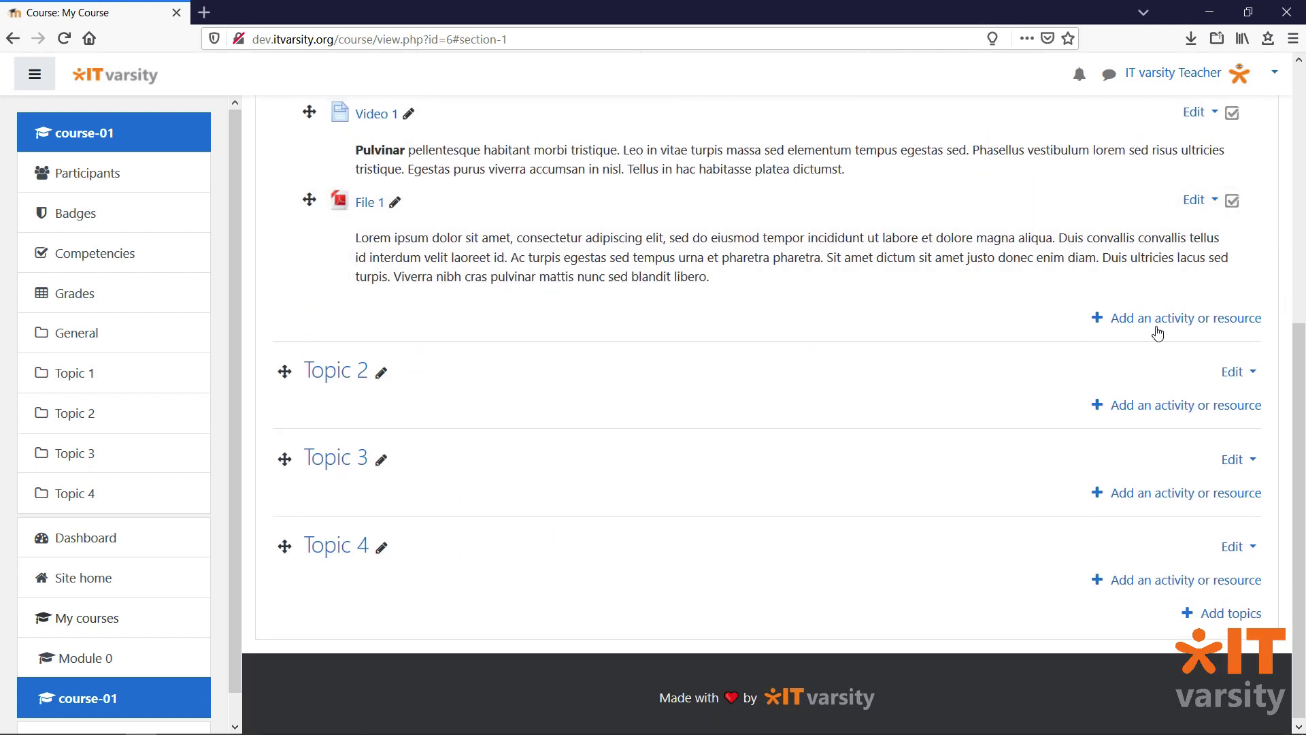
{"action": "left_click", "coordinate": [1161, 407]}
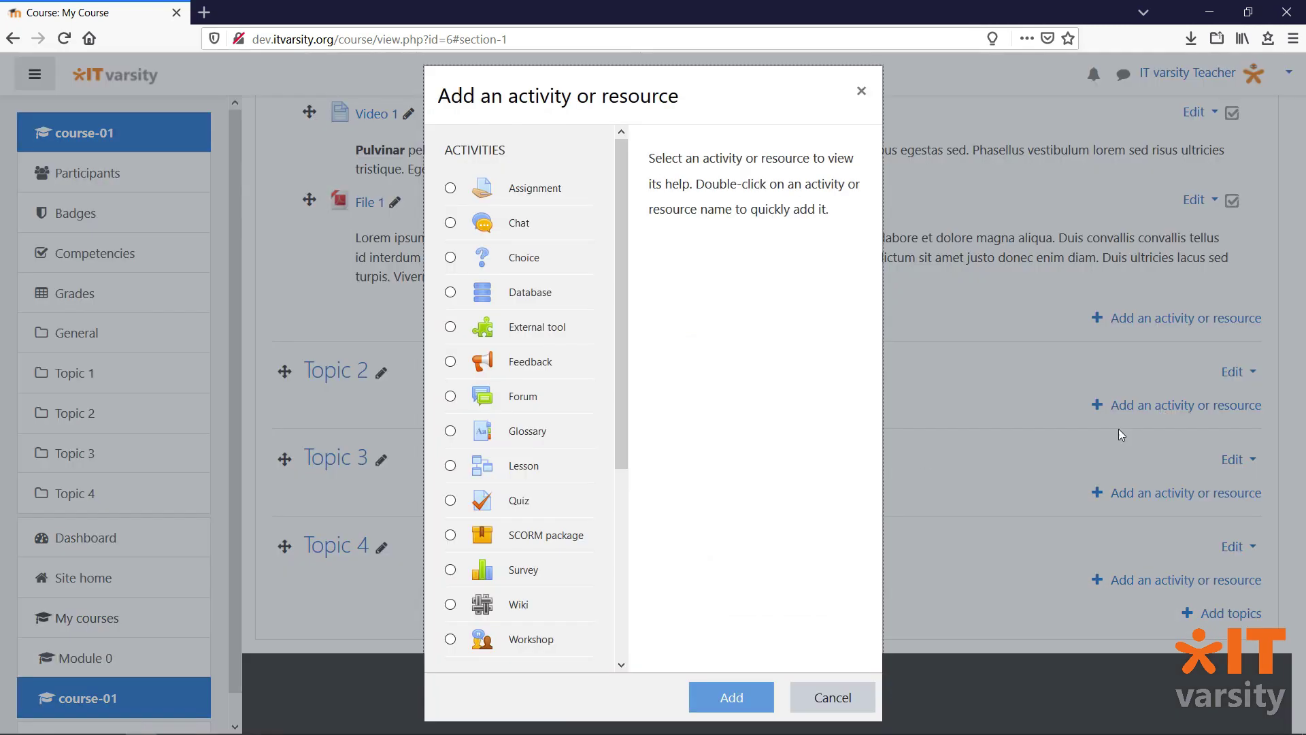
{"action": "left_click", "coordinate": [562, 469]}
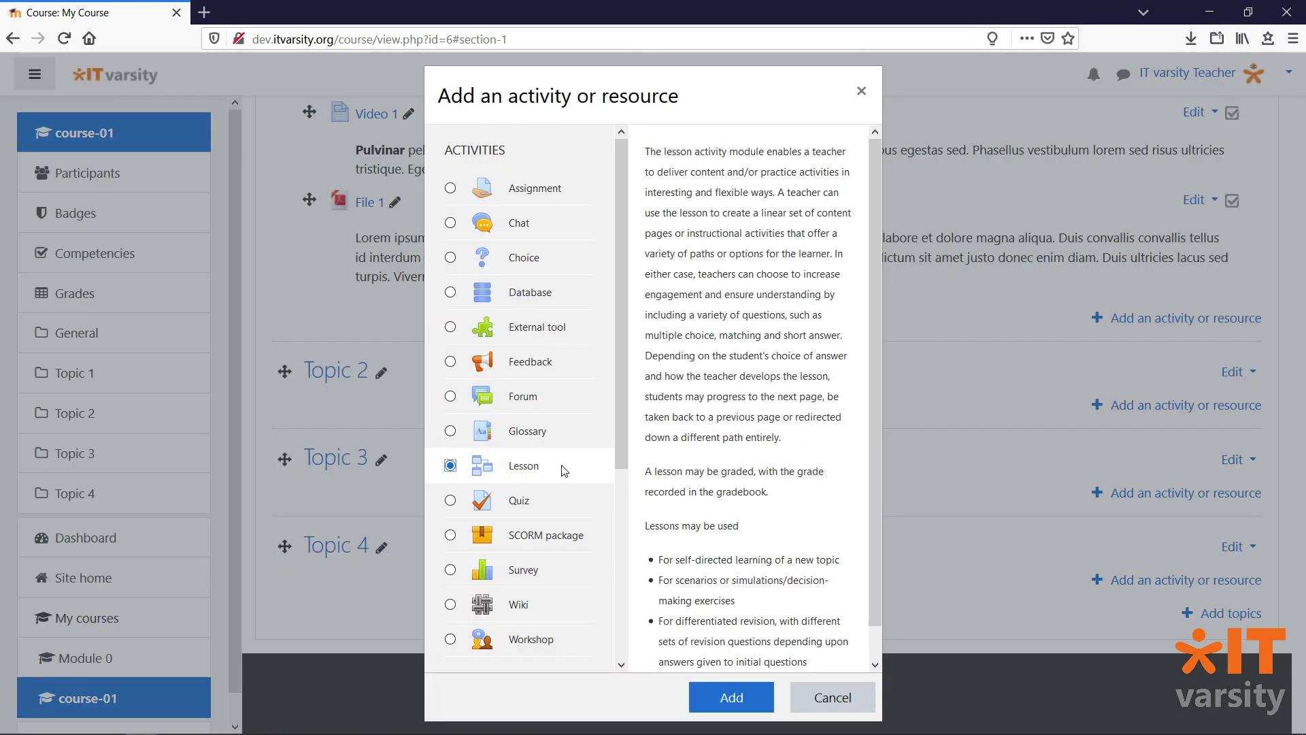
Create 'Lesson 1' with a trimmed pasted description shown on the course page, then save and display it
{"action": "left_click", "coordinate": [746, 701]}
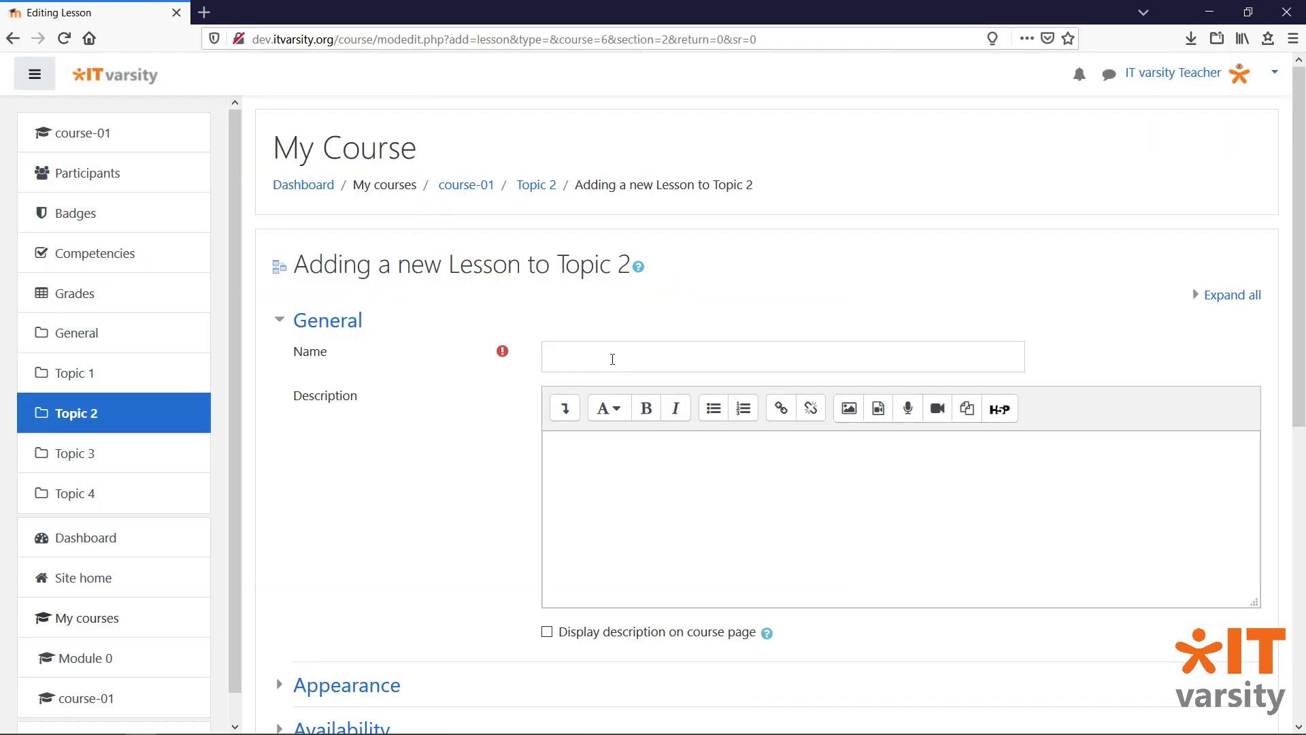
{"action": "left_click", "coordinate": [612, 359]}
{"action": "type", "text": "Lesson 1"}
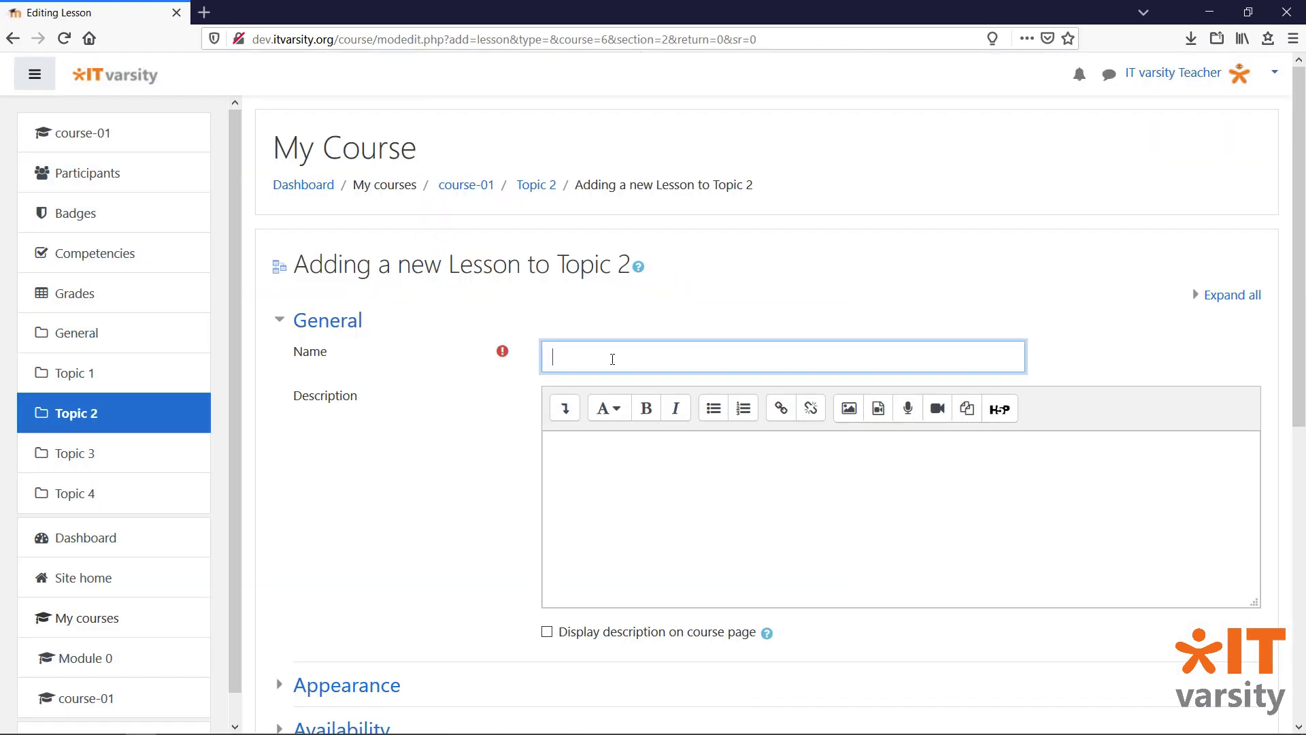
{"action": "left_click", "coordinate": [652, 497]}
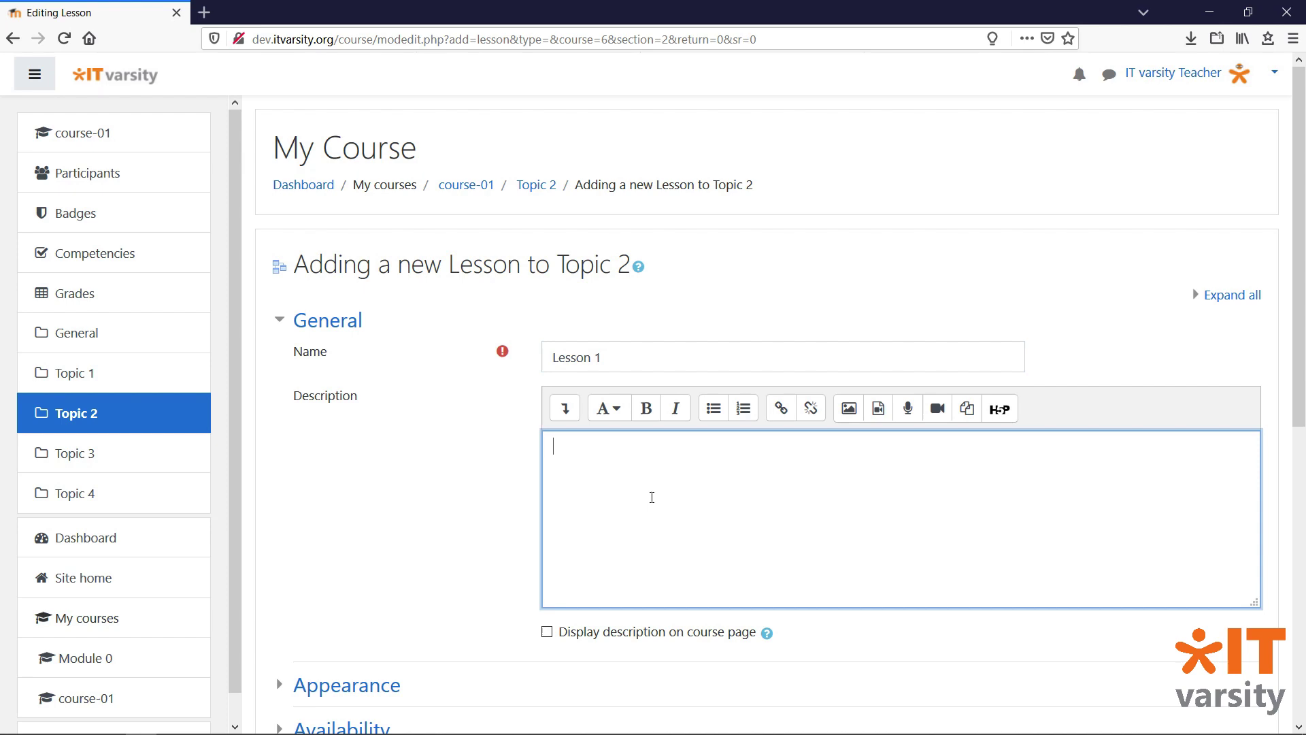
{"action": "key", "text": "ctrl+v"}
{"action": "left_click_drag", "start_coordinate": [553, 447], "coordinate": [1299, 551]}
{"action": "key", "text": "Delete"}
{"action": "left_click", "coordinate": [546, 631]}
{"action": "scroll", "coordinate": [688, 642], "scroll_direction": "down", "scroll_amount": 7}
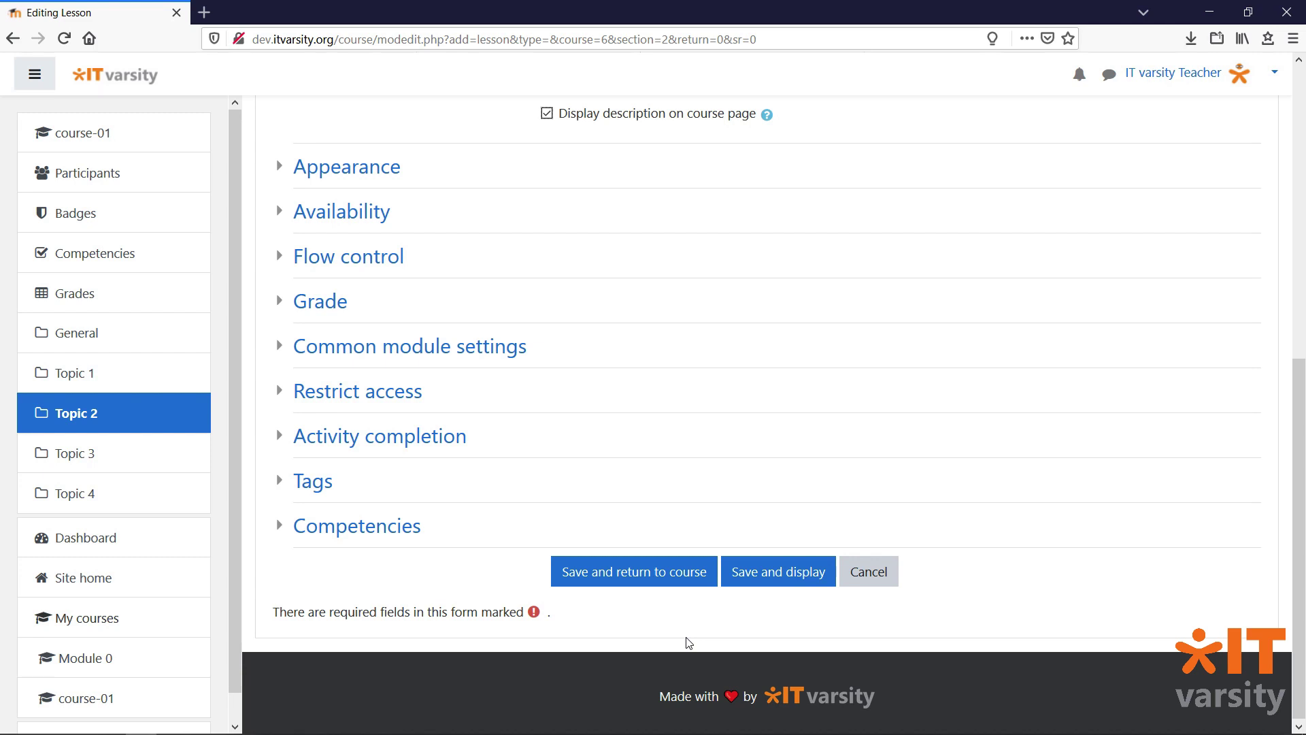
{"action": "left_click", "coordinate": [765, 576]}
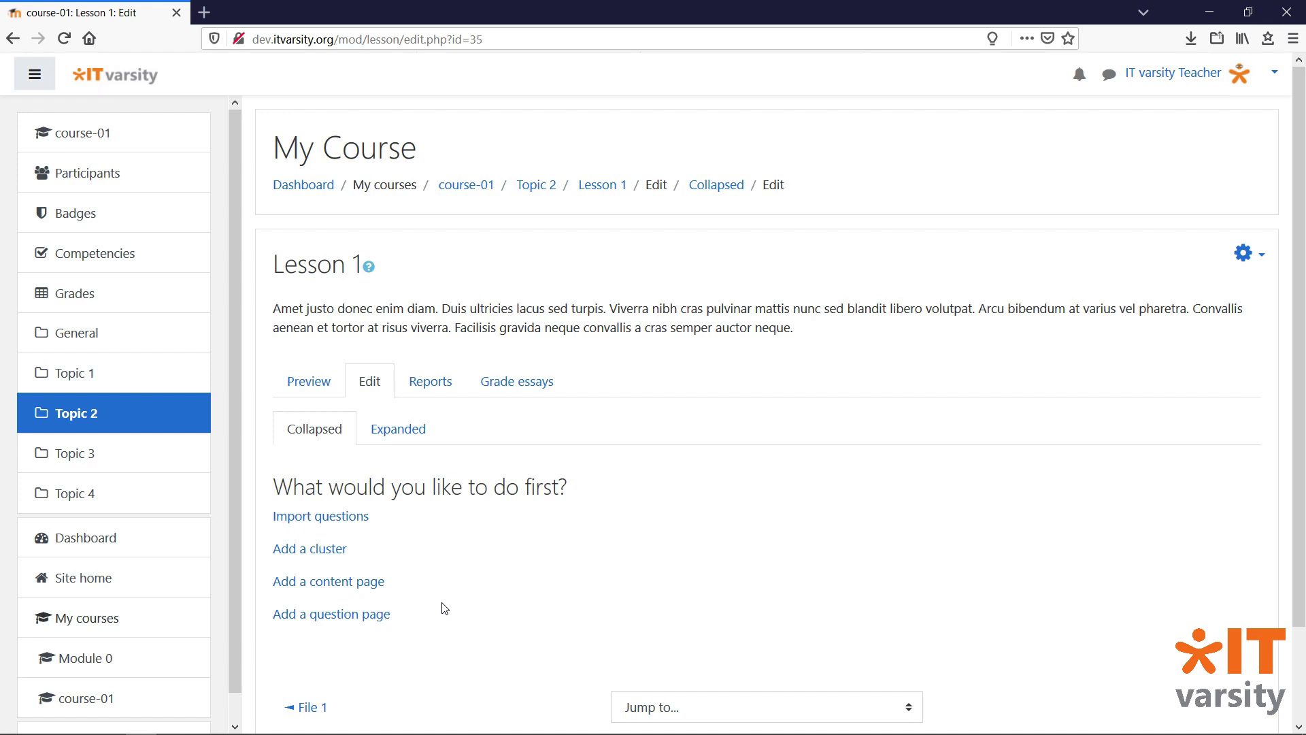
Start adding a content page to Lesson 1
{"action": "left_click", "coordinate": [359, 582]}
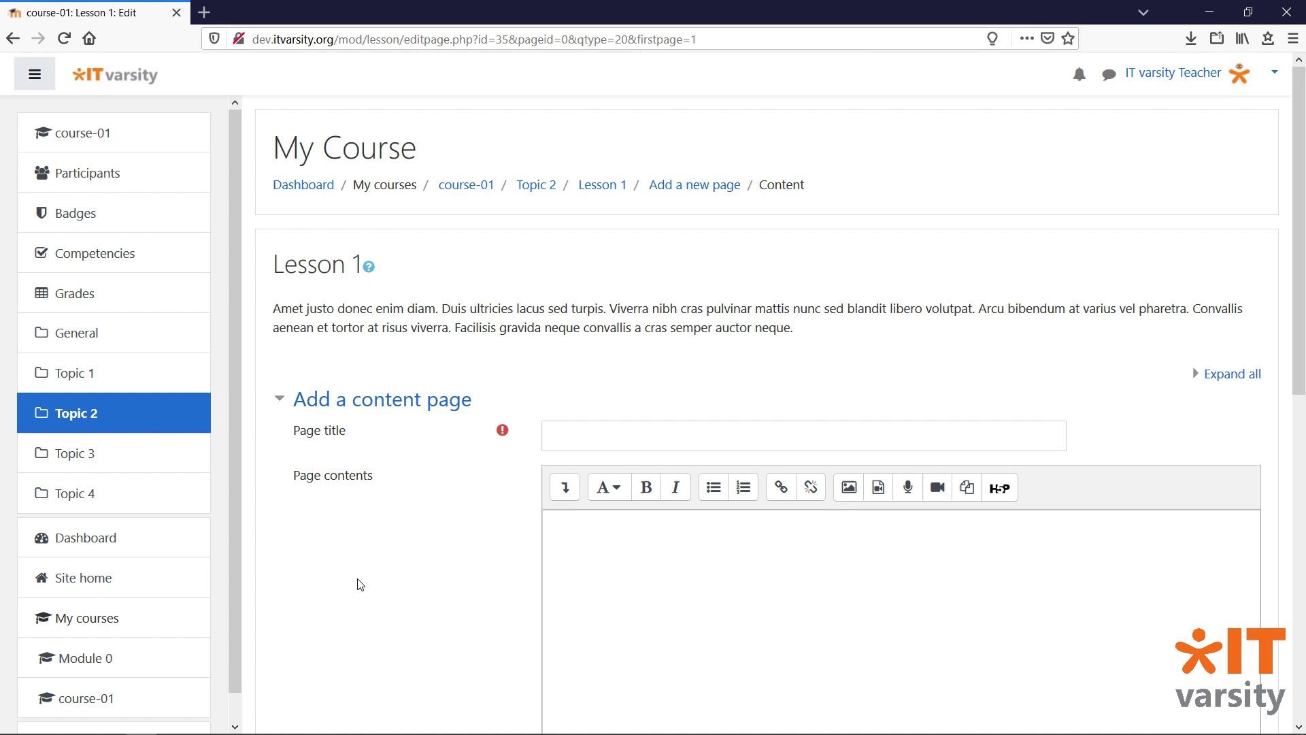
Title the page 'Page 1' and paste Lorem ipsum contents, replacing the opening part with 'A'
{"action": "scroll", "coordinate": [360, 584], "scroll_direction": "down", "scroll_amount": 3}
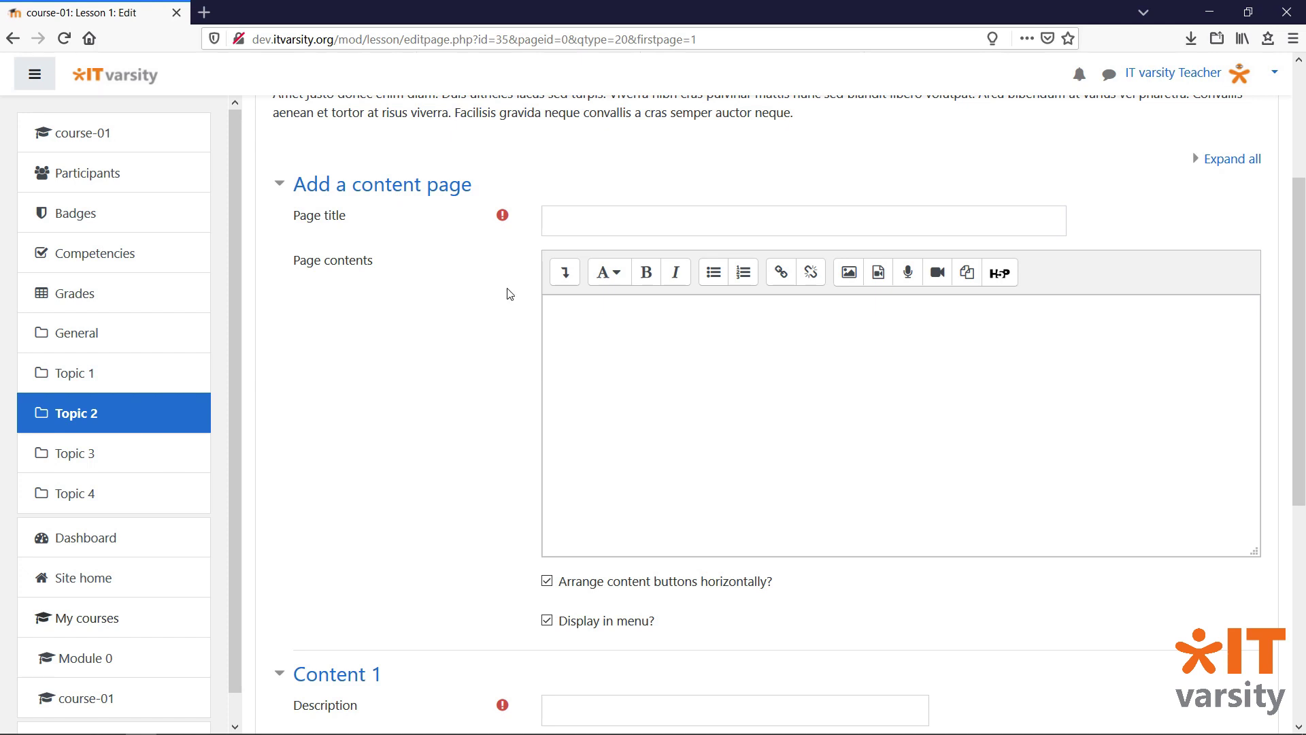
{"action": "left_click", "coordinate": [577, 214]}
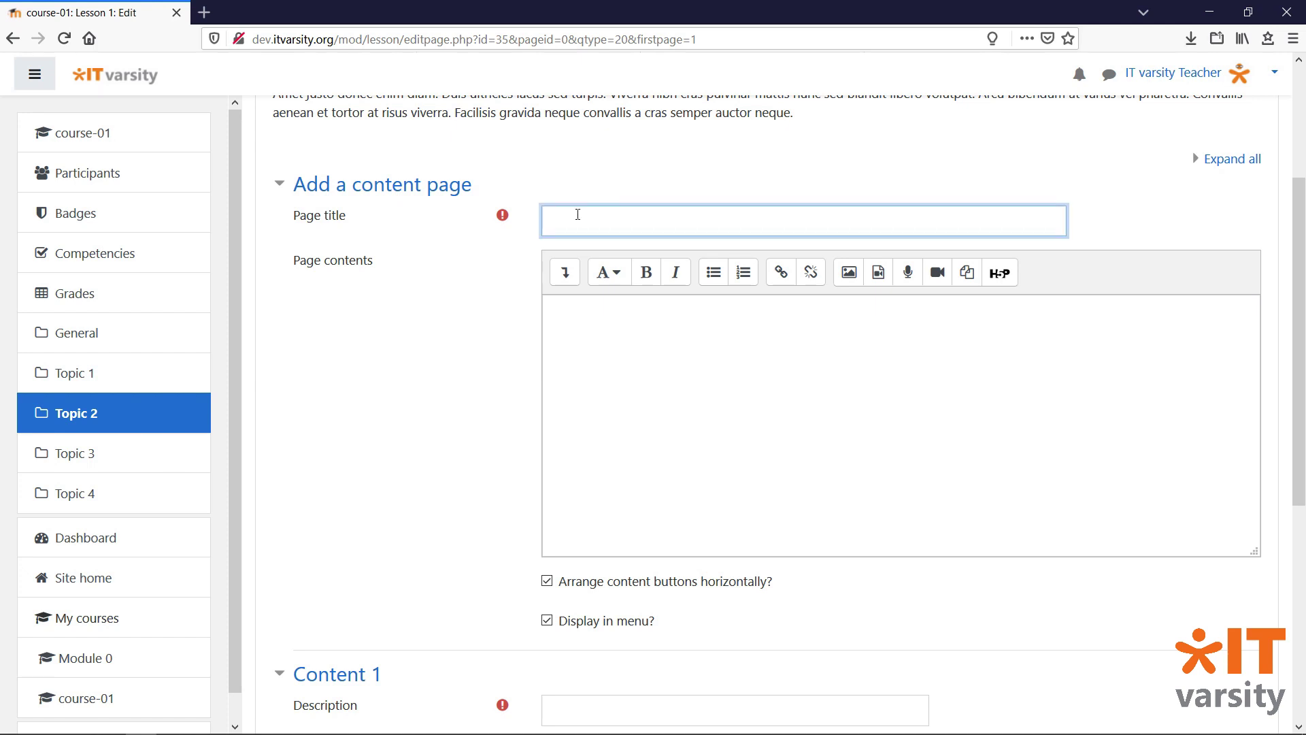
{"action": "type", "text": "Page 1"}
{"action": "left_click", "coordinate": [625, 350]}
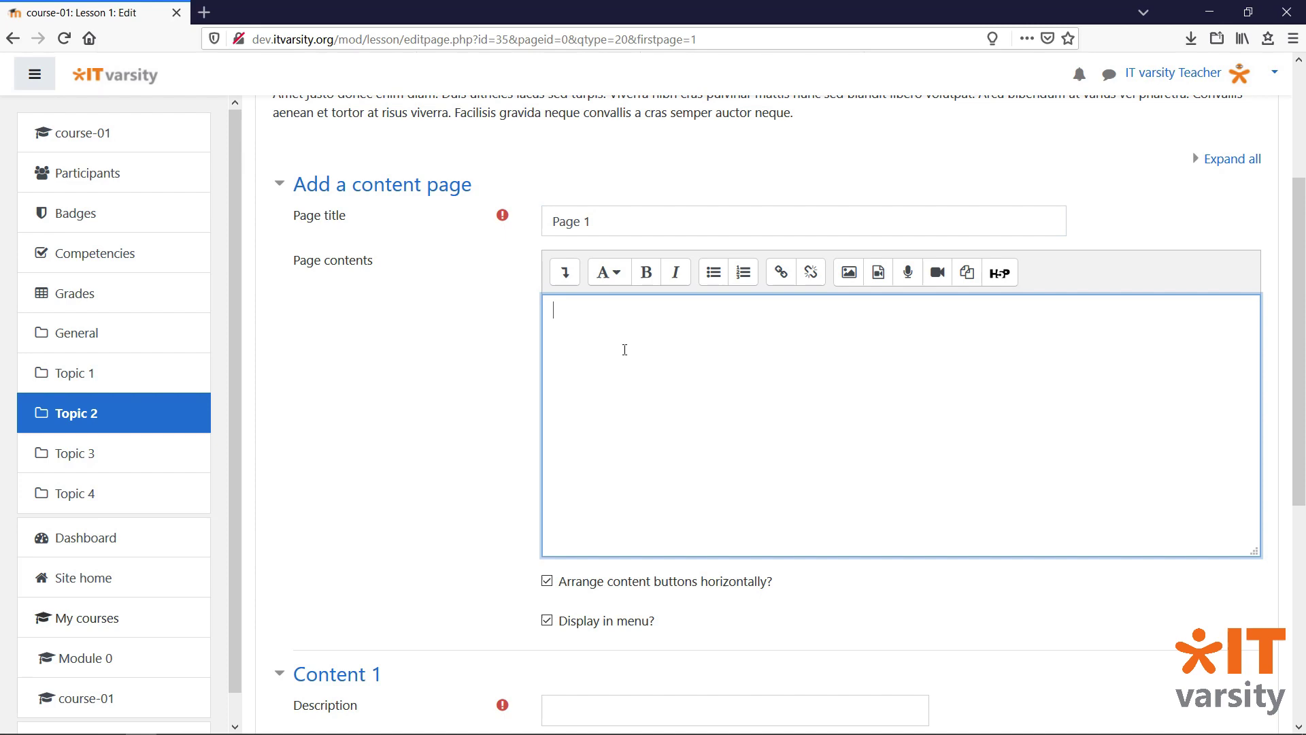
{"action": "type", "text": "Lorem ipsum dolor sit amet, consectetur adipiscing elit, sed do eiusmod tempor incididunt ut labore et dolore magna aliqua. Duis convallis convallis tellus id interdum velit laoreet id. Ac turpis egestas sed tempus urna et pharetra pharetra. Sit amet dictum sit amet justo donec enim diam. Duis ultricies lacus sed turpis. Viverra nibh cras pulvinar mattis nunc sed blandit libero volutpat. Arcu bibendum at varius vel pharetra. Convallis aenean et tortor at risus viverra. Facilisis gravida neque convallis a cras semper auctor neque. Lobortis feugiat vivamus at augue eget arcu dictum. Vel elit scelerisque mauris pellentesque pulvinar pellentesque habitant morbi tristique. Leo in vitae turpis massa sed elementum tempus egestas sed. Phasellus vestibulum lorem sed risus ultricies tristique. Egestas purus viverra accumsan in nisl. Tellus in hac habitasse platea dictumst."}
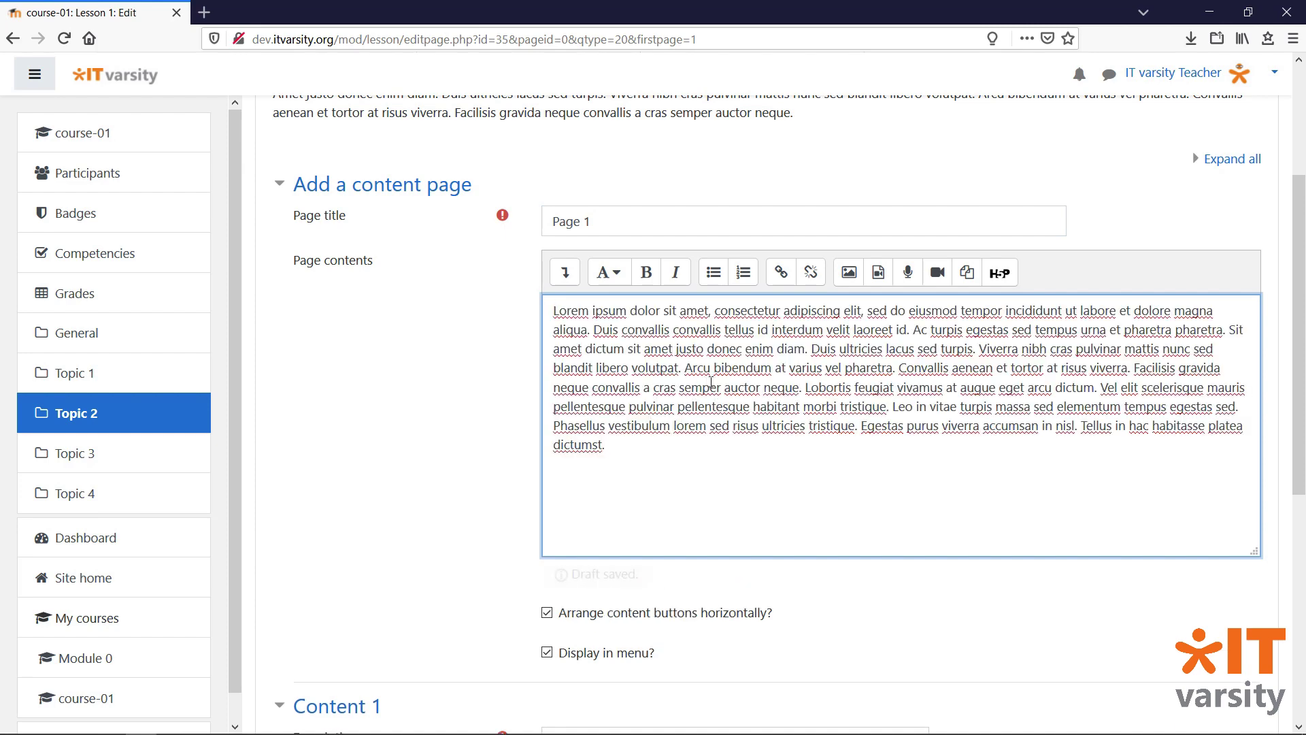
{"action": "left_click_drag", "start_coordinate": [731, 388], "coordinate": [478, 281]}
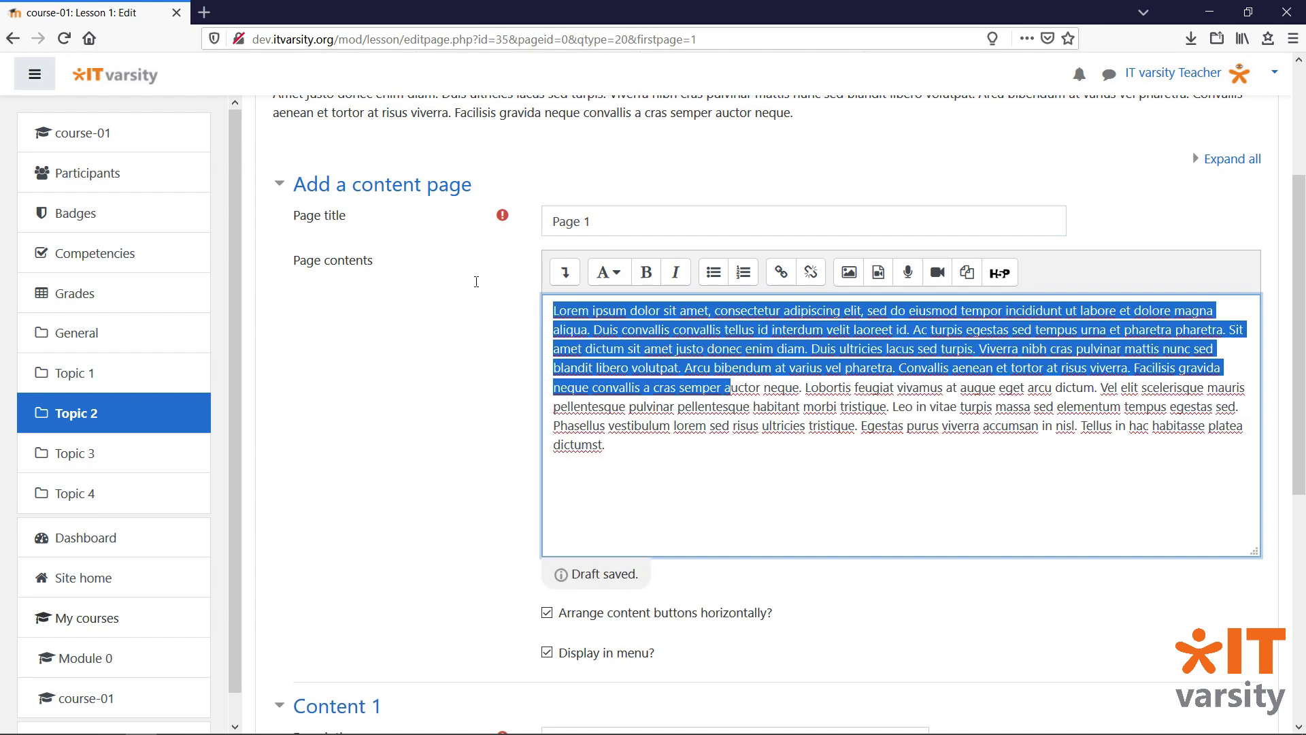
{"action": "type", "text": "A"}
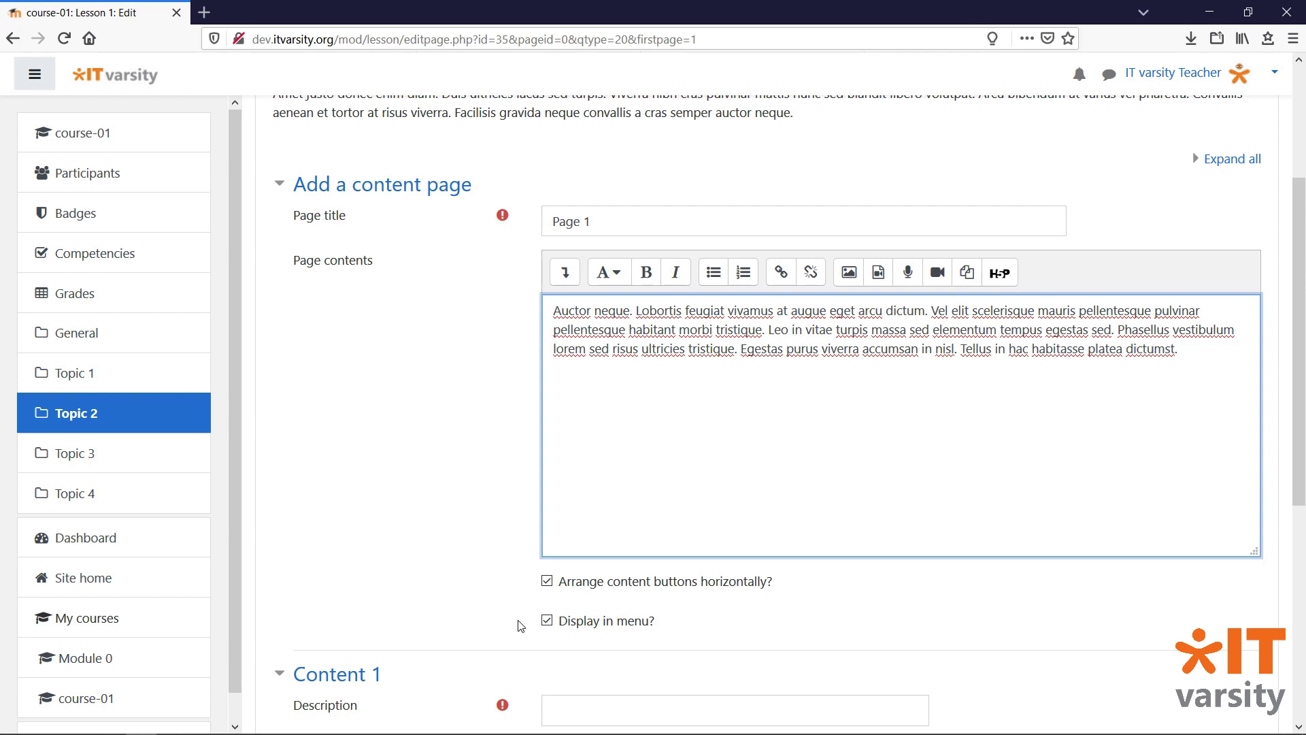
{"action": "scroll", "coordinate": [520, 626], "scroll_direction": "down", "scroll_amount": 6}
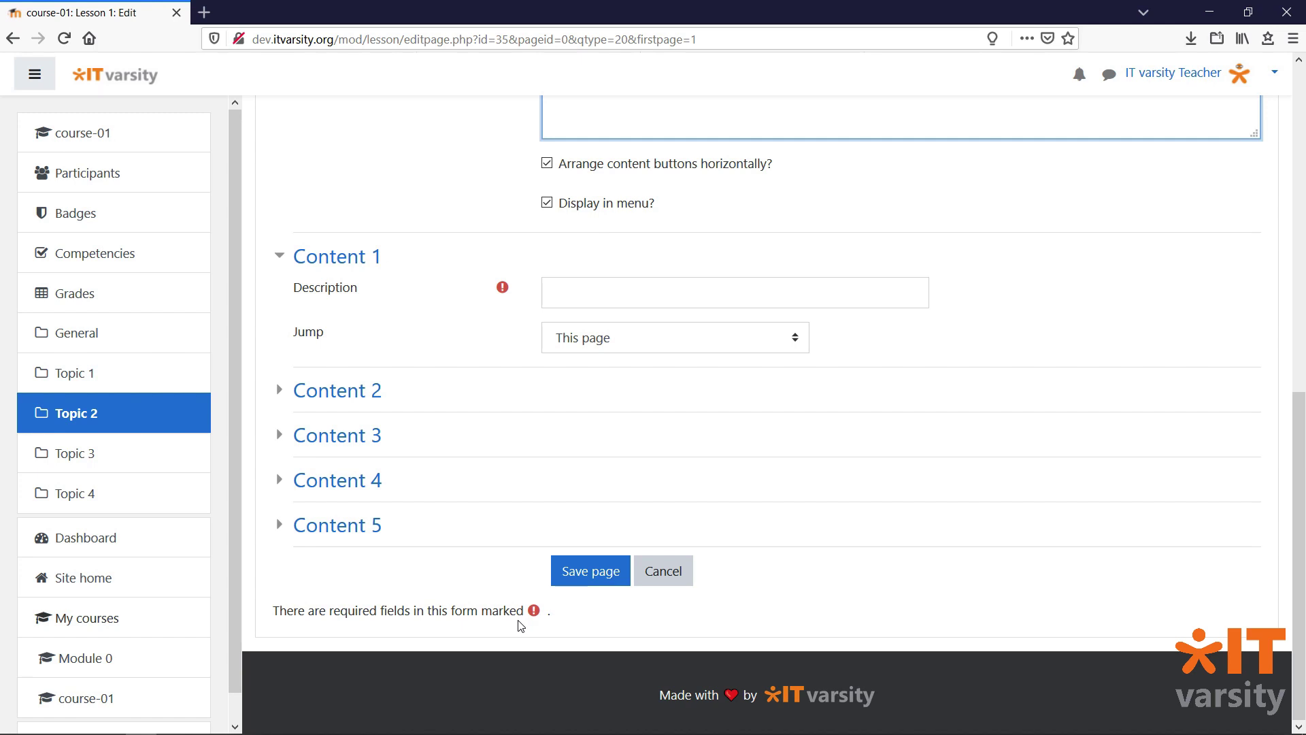
Set Page 1's Content 1 to 'Next Page' with its jump set to Next page
{"action": "left_click", "coordinate": [571, 294]}
{"action": "left_click", "coordinate": [555, 356]}
{"action": "left_click", "coordinate": [554, 359]}
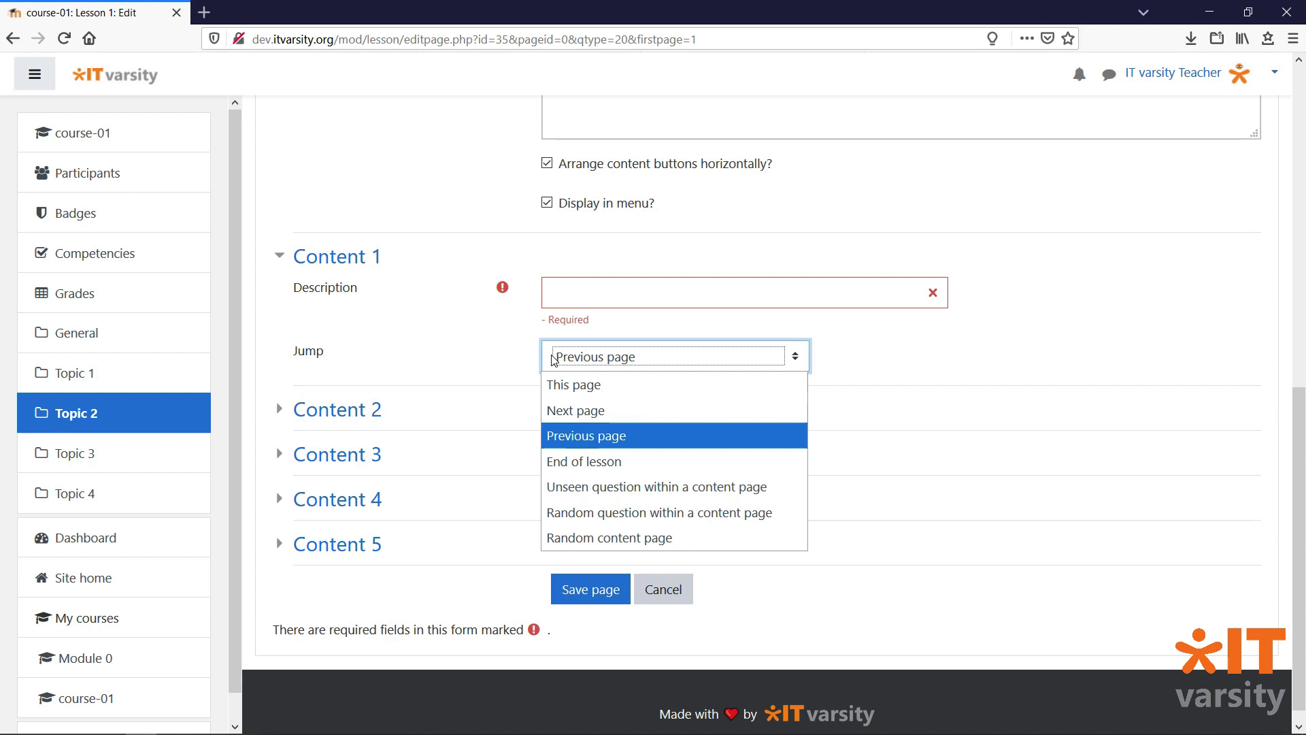
{"action": "left_click", "coordinate": [569, 408]}
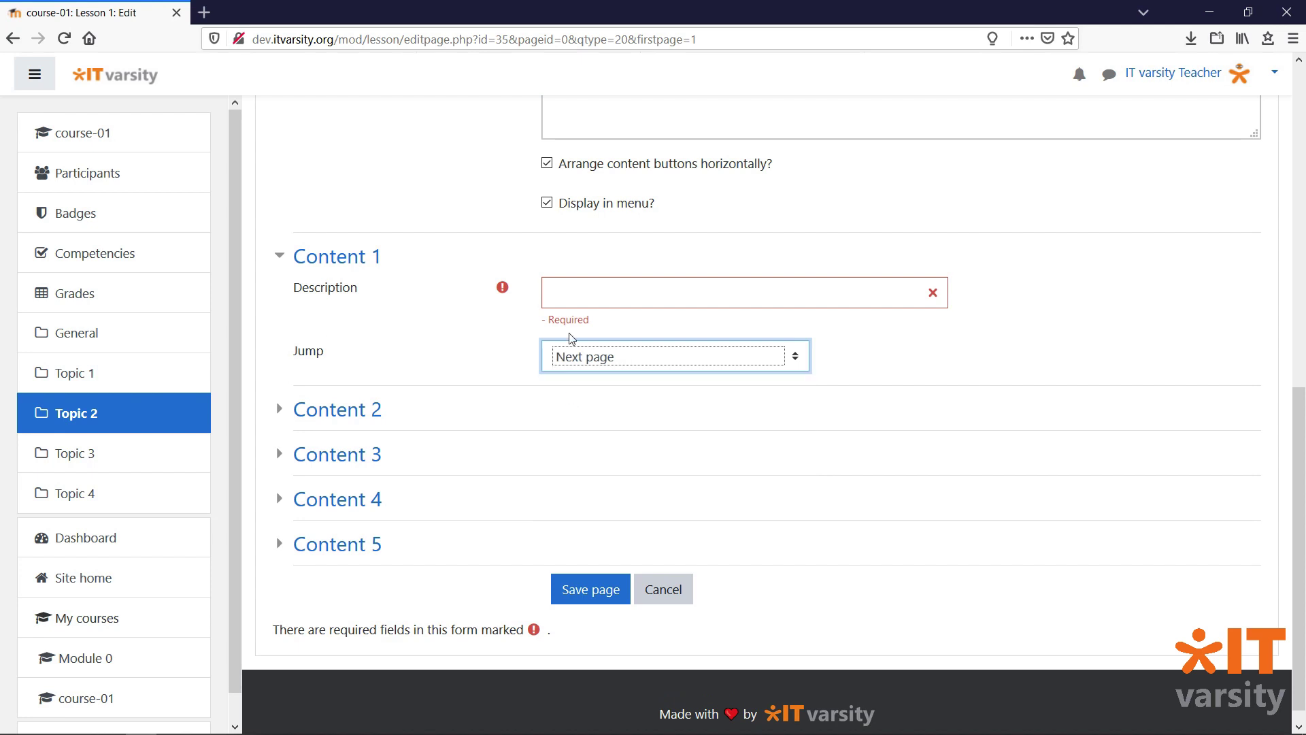
{"action": "left_click", "coordinate": [574, 293]}
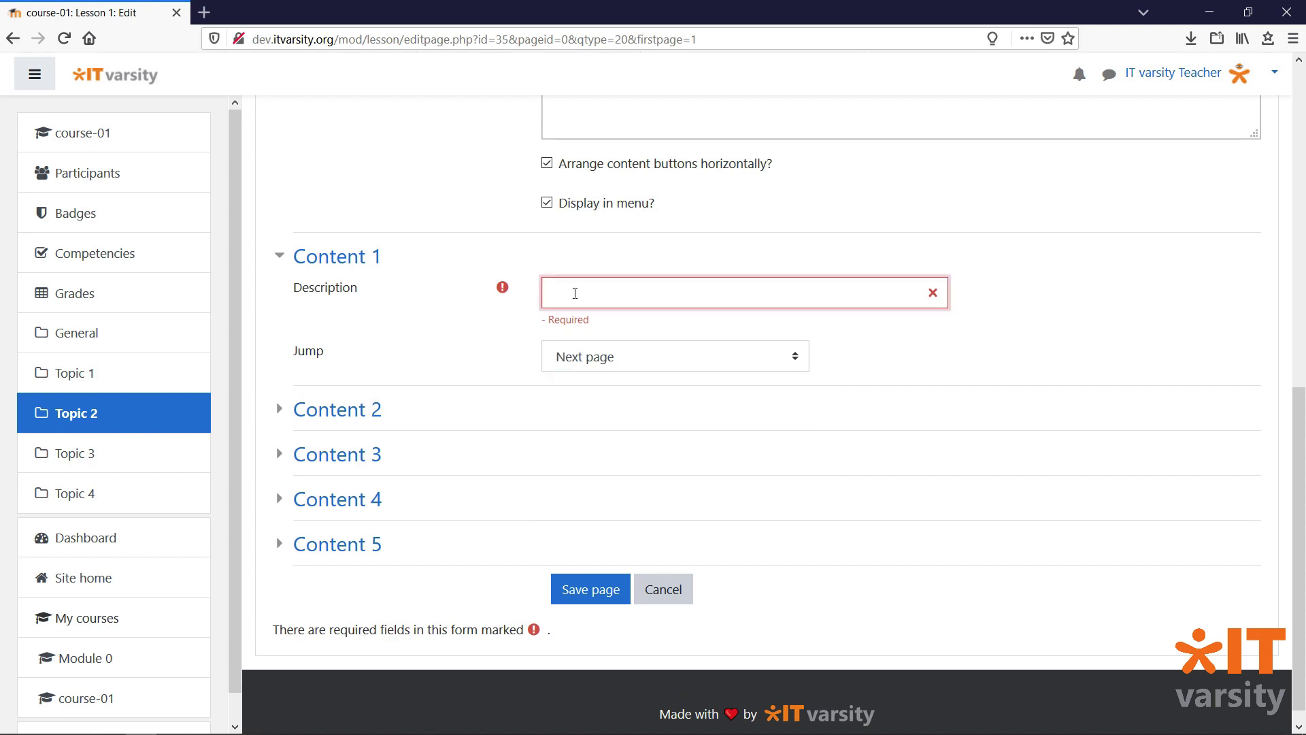
{"action": "type", "text": "Next Page"}
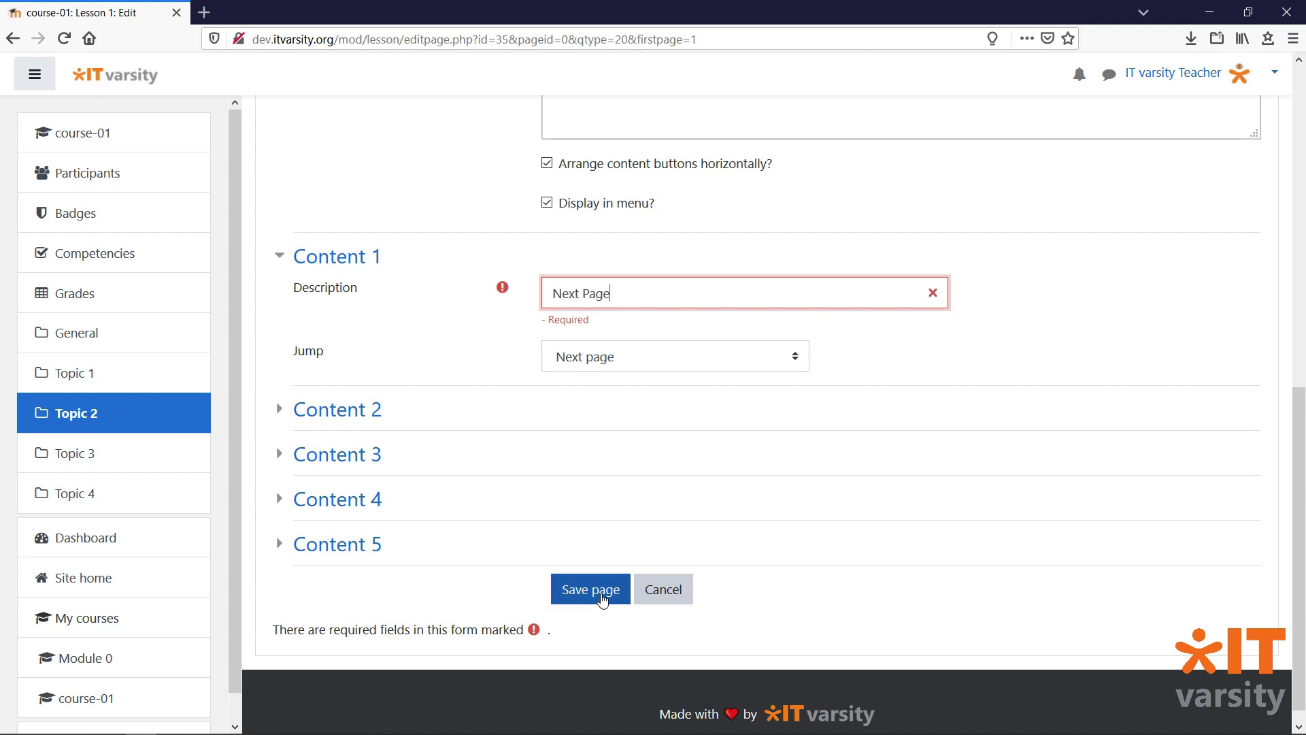
{"action": "left_click", "coordinate": [602, 596]}
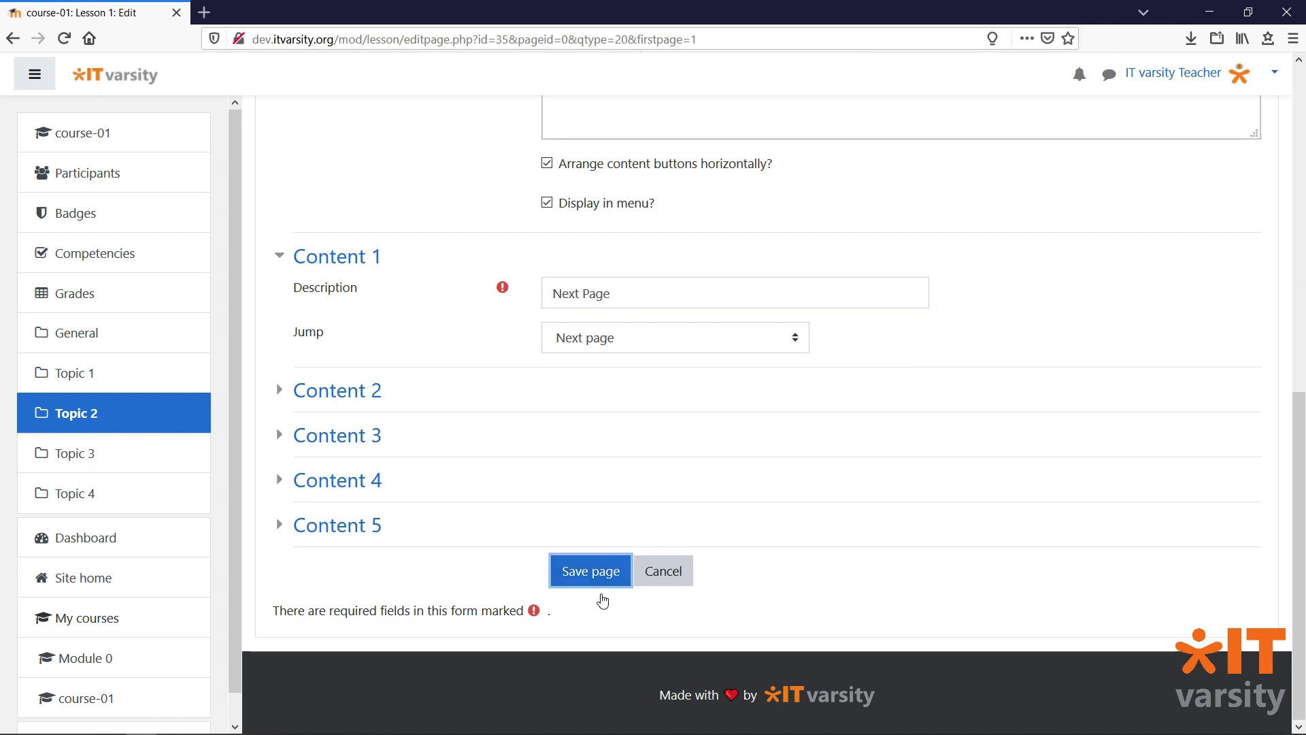
Save Page 1 and start another content page from the 'Add a new page' list
{"action": "left_click", "coordinate": [589, 574]}
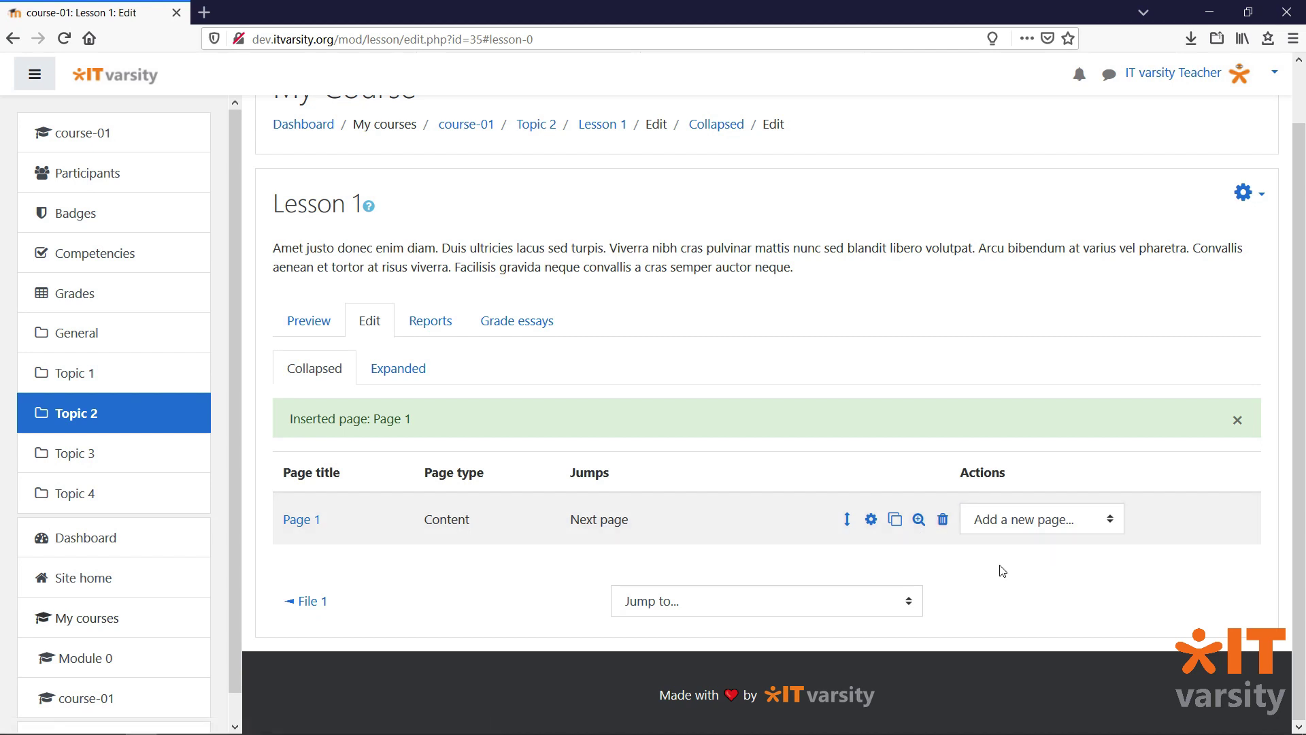
{"action": "left_click", "coordinate": [1046, 528]}
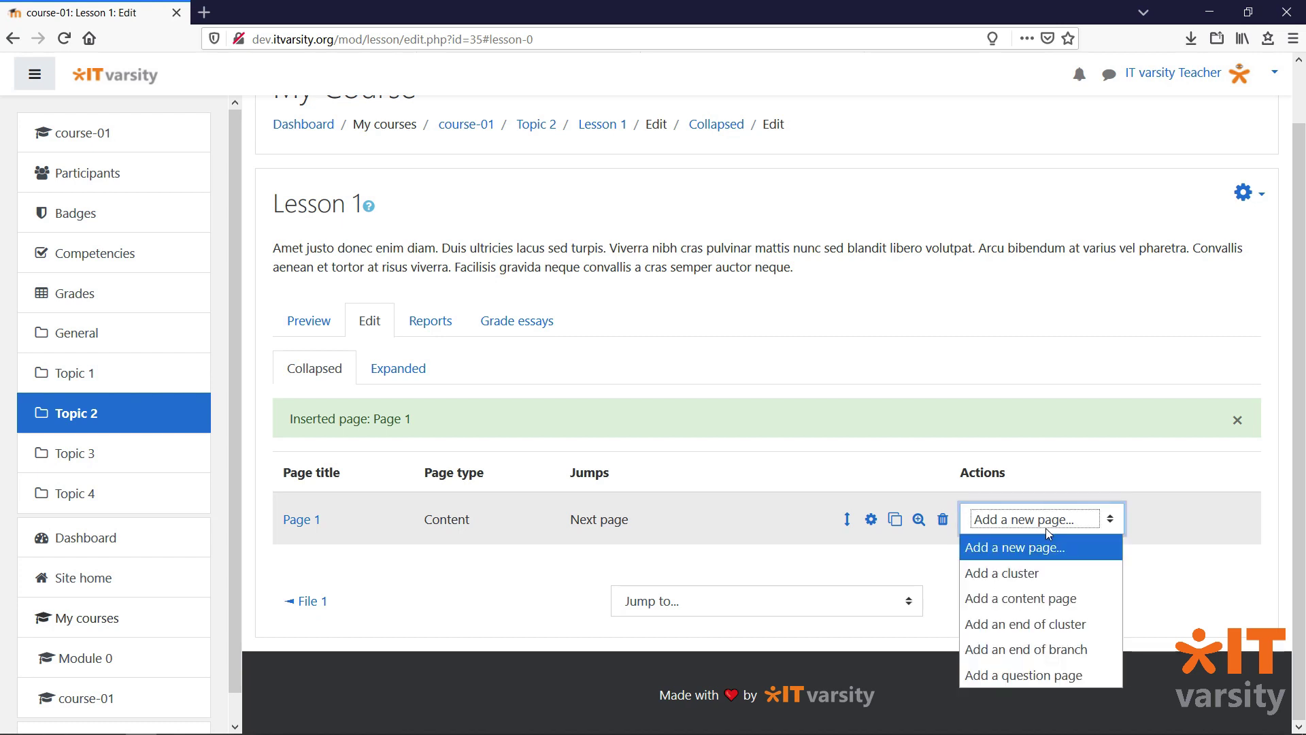
{"action": "left_click", "coordinate": [1030, 599]}
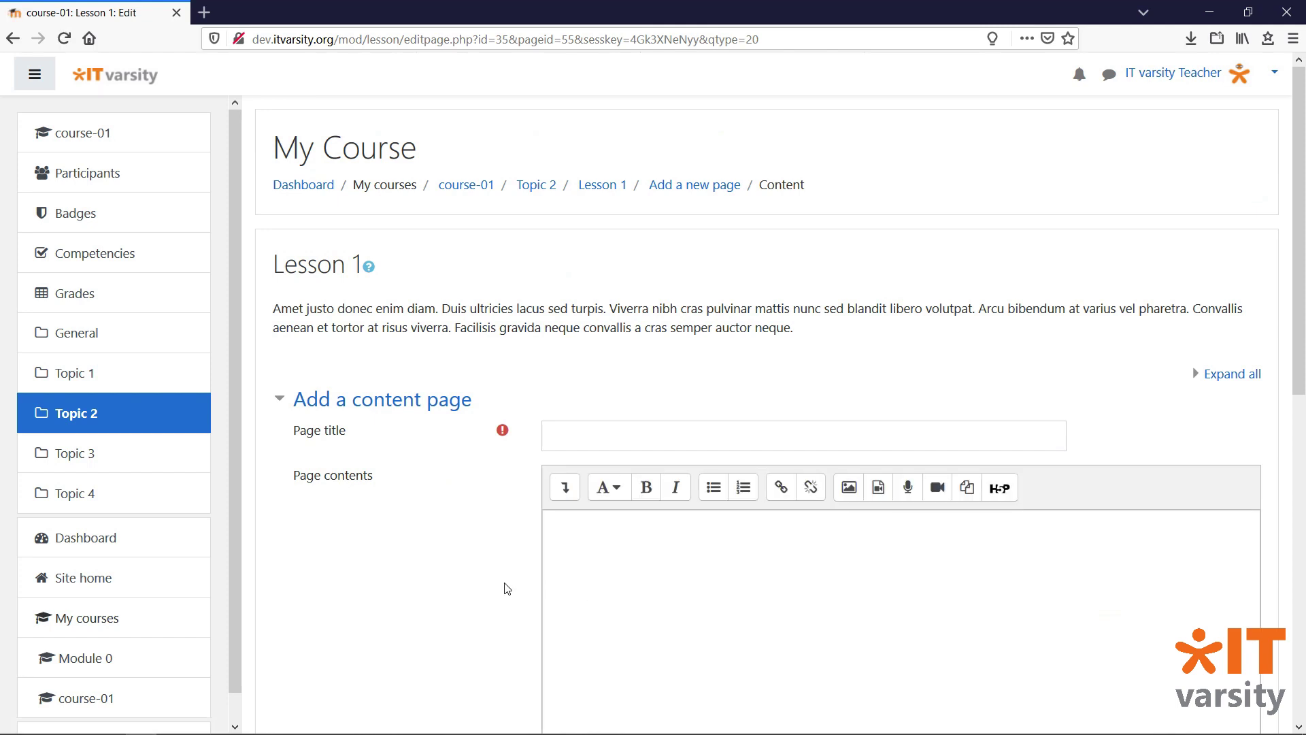
Title the page 'Page 2' and add trimmed Lorem ipsum contents with 'Habitant' in bold
{"action": "scroll", "coordinate": [507, 586], "scroll_direction": "down", "scroll_amount": 1}
{"action": "left_click", "coordinate": [580, 428]}
{"action": "type", "text": "Page 2"}
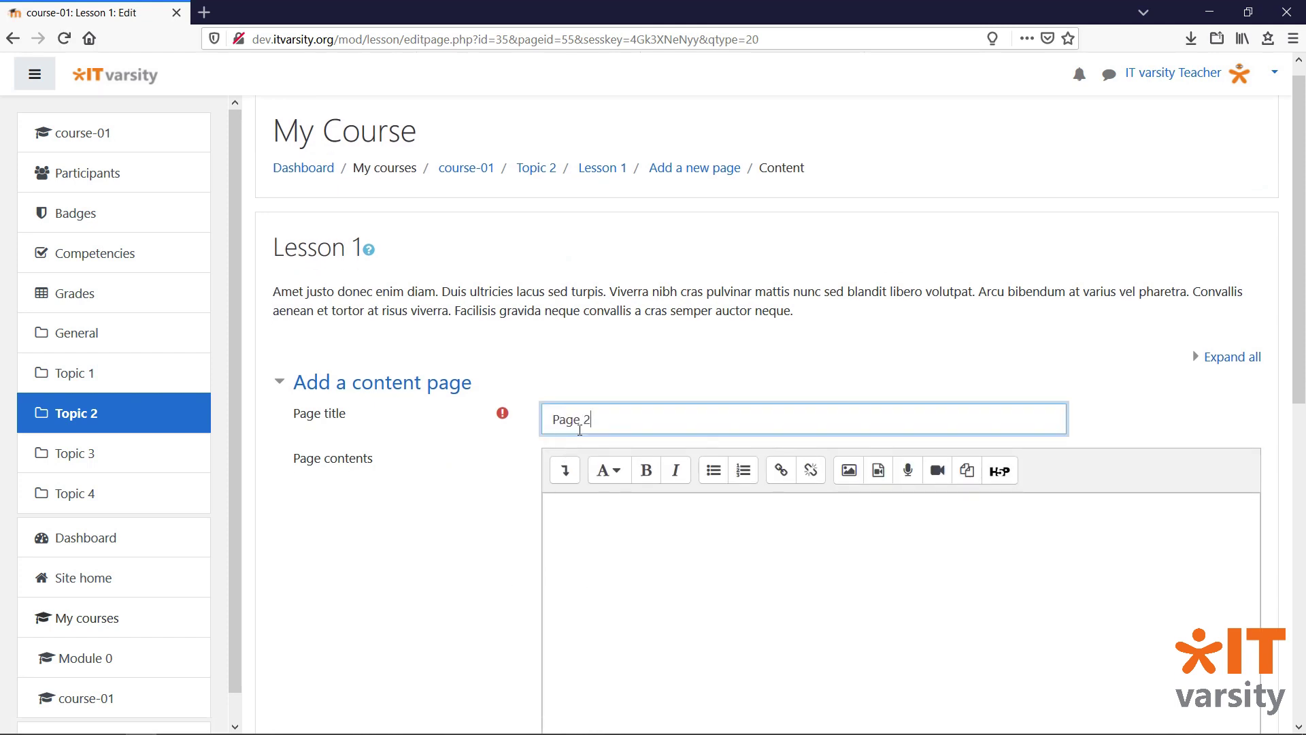
{"action": "scroll", "coordinate": [580, 428], "scroll_direction": "down", "scroll_amount": 3}
{"action": "left_click", "coordinate": [580, 429]}
{"action": "type", "text": "Lorem ipsum dolor sit amet, consectetur adipiscing elit, sed do eiusmod tempor incididunt ut labore et dolore magna aliqua. Duis convallis convallis tellus id interdum velit laoreet id. Ac turpis egestas sed tempus urna et pharetra pharetra. Sit amet dictum sit amet justo donec enim diam. Duis ultricies lacus sed turpis. Viverra nibh cras pulvinar mattis nunc sed blandit libero volutpat. Arcu bibendum at varius vel pharetra. Convallis aenean et tortor at risus viverra. Facilisis gravida neque convallis a cras semper auctor neque. Lobortis feugiat vivamus at augue eget arcu dictum. Vel elit scelerisque mauris pellentesque pulvinar pellentesque habitant morbi tristique. Leo in vitae turpis massa sed elementum tempus egestas sed. Phasellus vestibulum lorem sed risus ultricies tristique. Egestas purus viverra accumsan in nisl. Tellus in hac habitasse platea dictumst."}
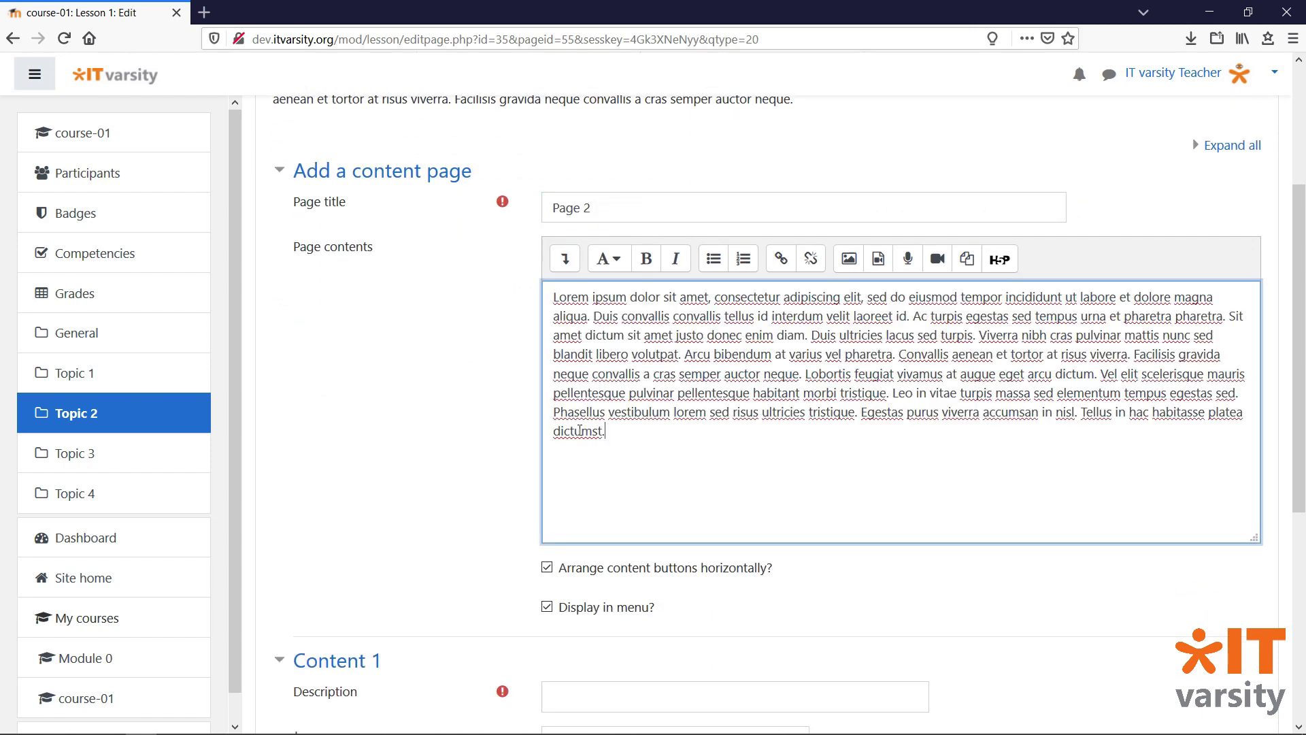
{"action": "left_click_drag", "start_coordinate": [757, 392], "coordinate": [452, 269]}
{"action": "type", "text": "H"}
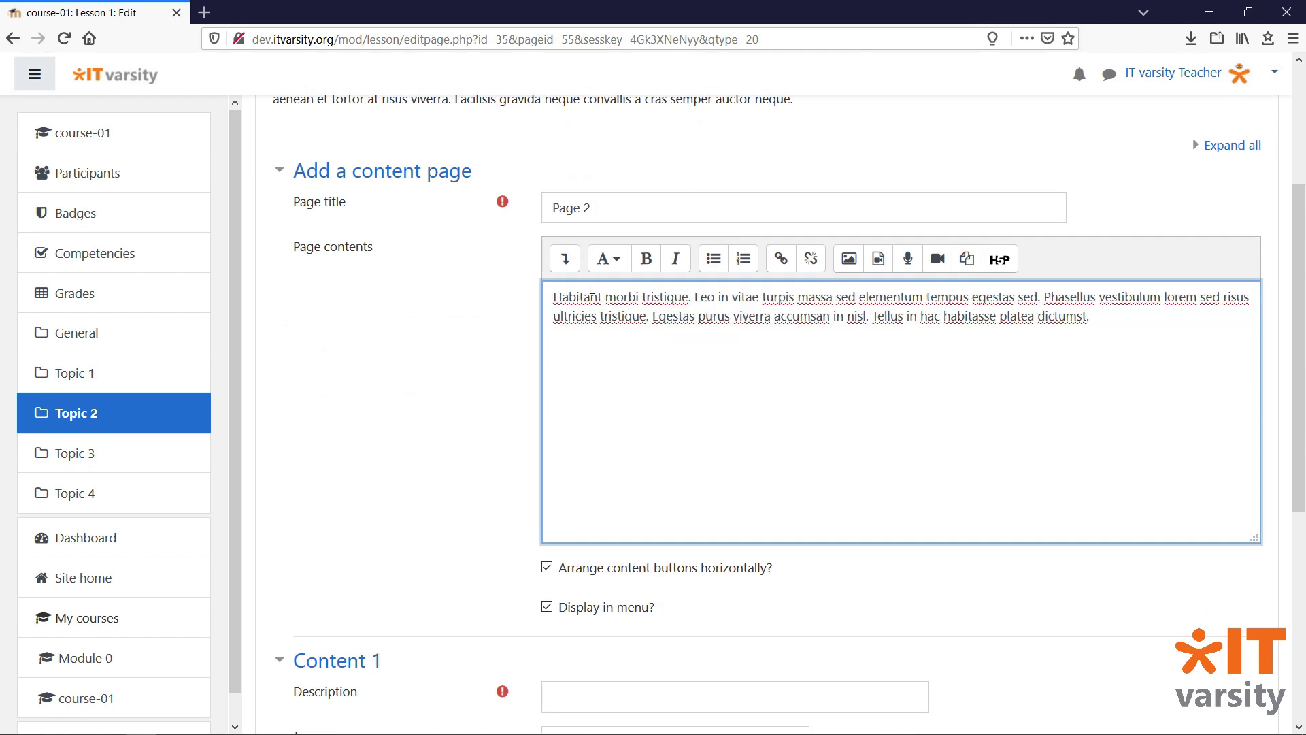
{"action": "double_click", "coordinate": [578, 296]}
{"action": "left_click", "coordinate": [646, 259]}
{"action": "left_click", "coordinate": [669, 384]}
{"action": "scroll", "coordinate": [478, 542], "scroll_direction": "down", "scroll_amount": 4}
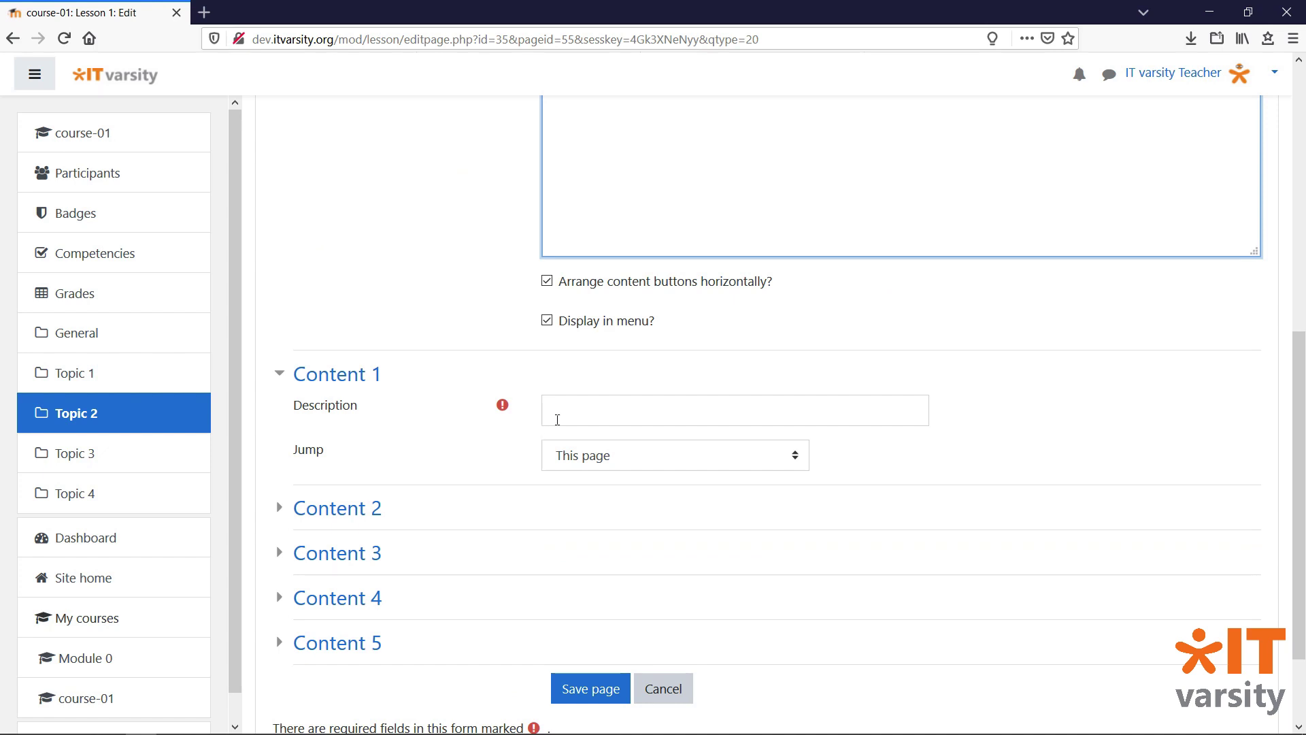
Add 'Previous Page' (jump to Previous page) and 'Next Page' buttons, then save Page 2
{"action": "left_click", "coordinate": [557, 419]}
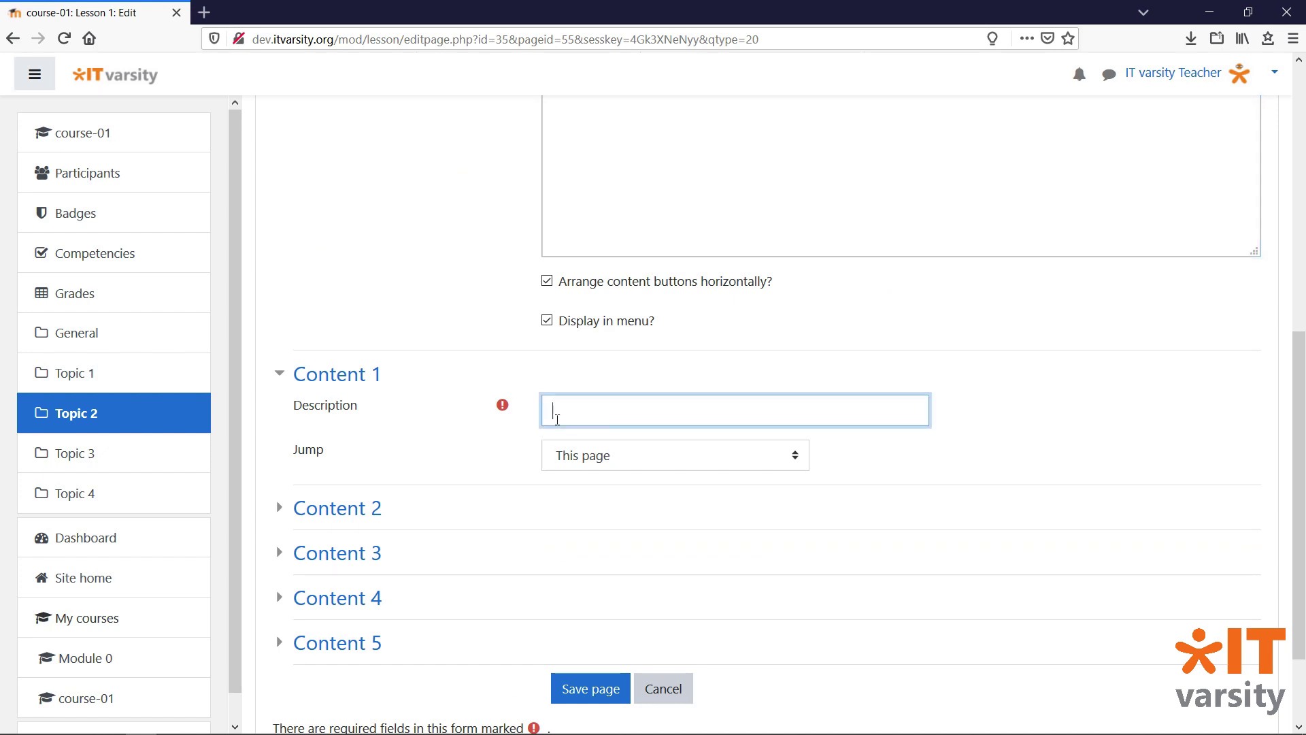
{"action": "left_click", "coordinate": [573, 454]}
{"action": "left_click", "coordinate": [580, 534]}
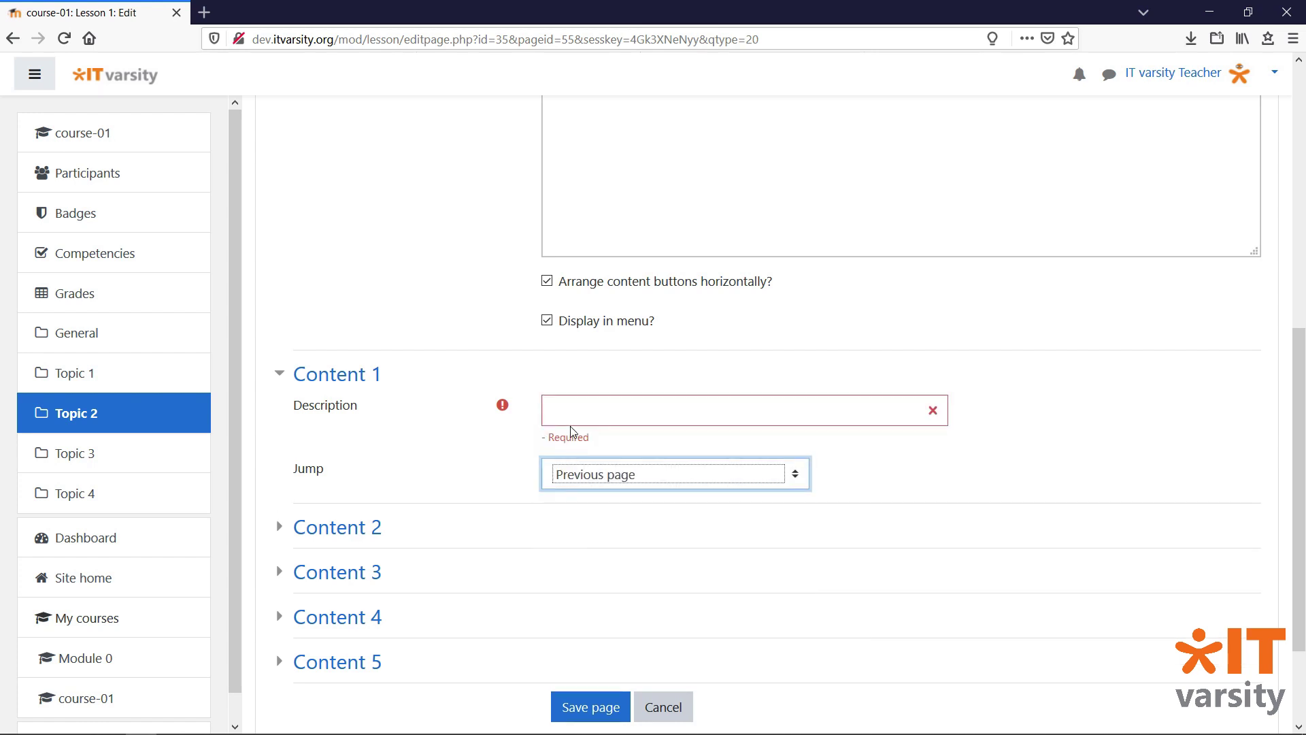
{"action": "left_click", "coordinate": [565, 413]}
{"action": "type", "text": "Previous Page"}
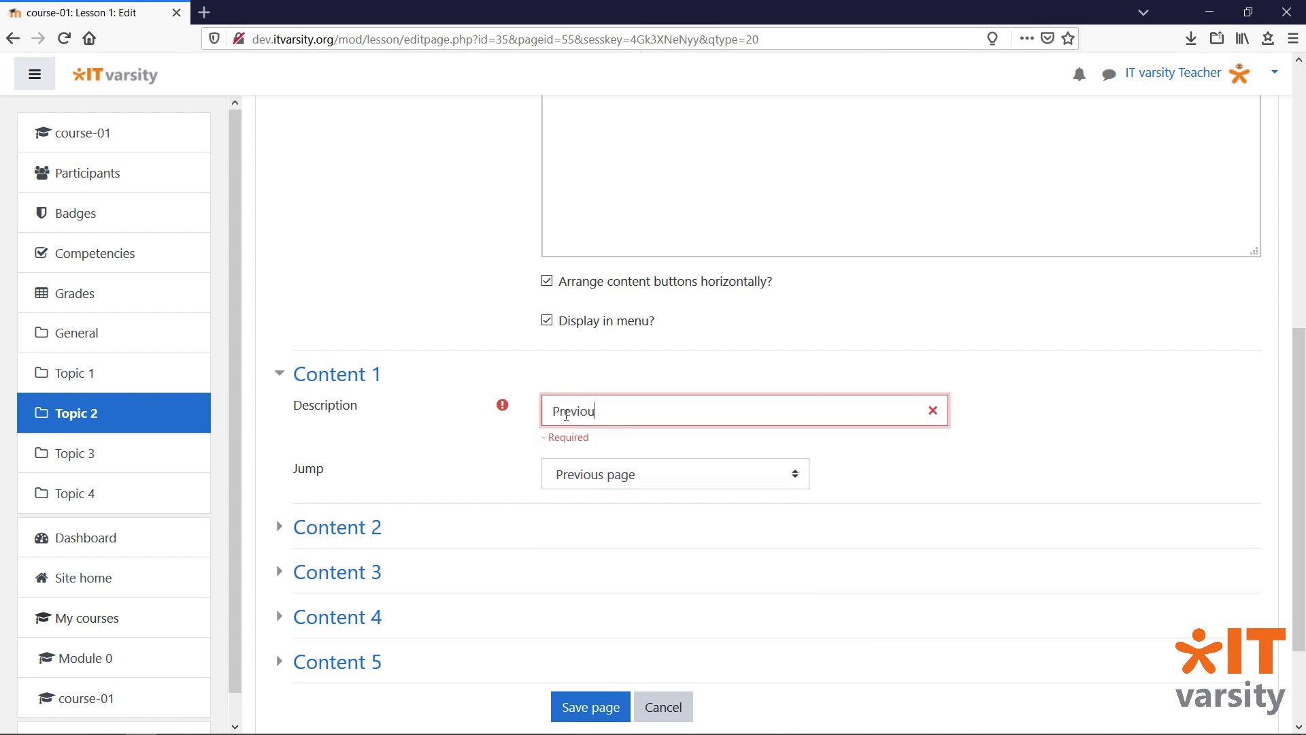
{"action": "left_click", "coordinate": [336, 526]}
{"action": "scroll", "coordinate": [380, 525], "scroll_direction": "down", "scroll_amount": 1}
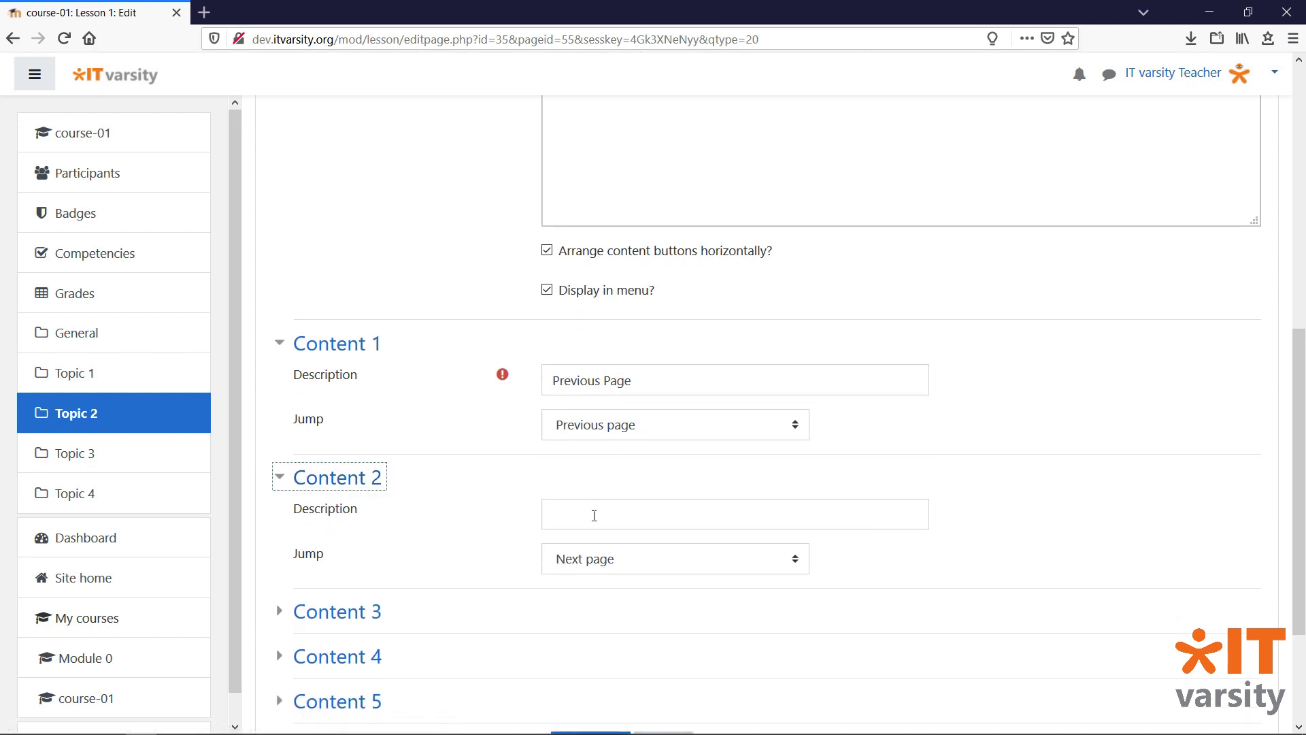
{"action": "left_click", "coordinate": [594, 516]}
{"action": "type", "text": "Next "}
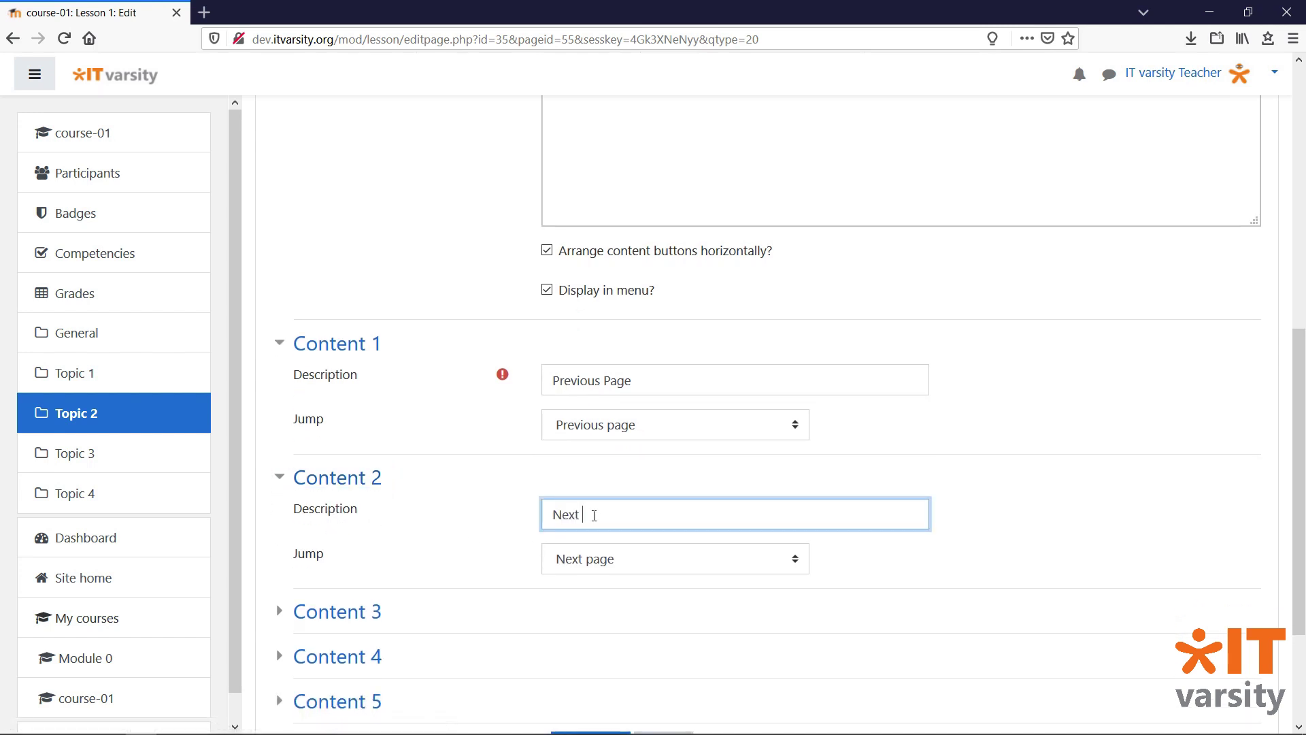
{"action": "type", "text": "Page"}
{"action": "scroll", "coordinate": [594, 515], "scroll_direction": "down", "scroll_amount": 3}
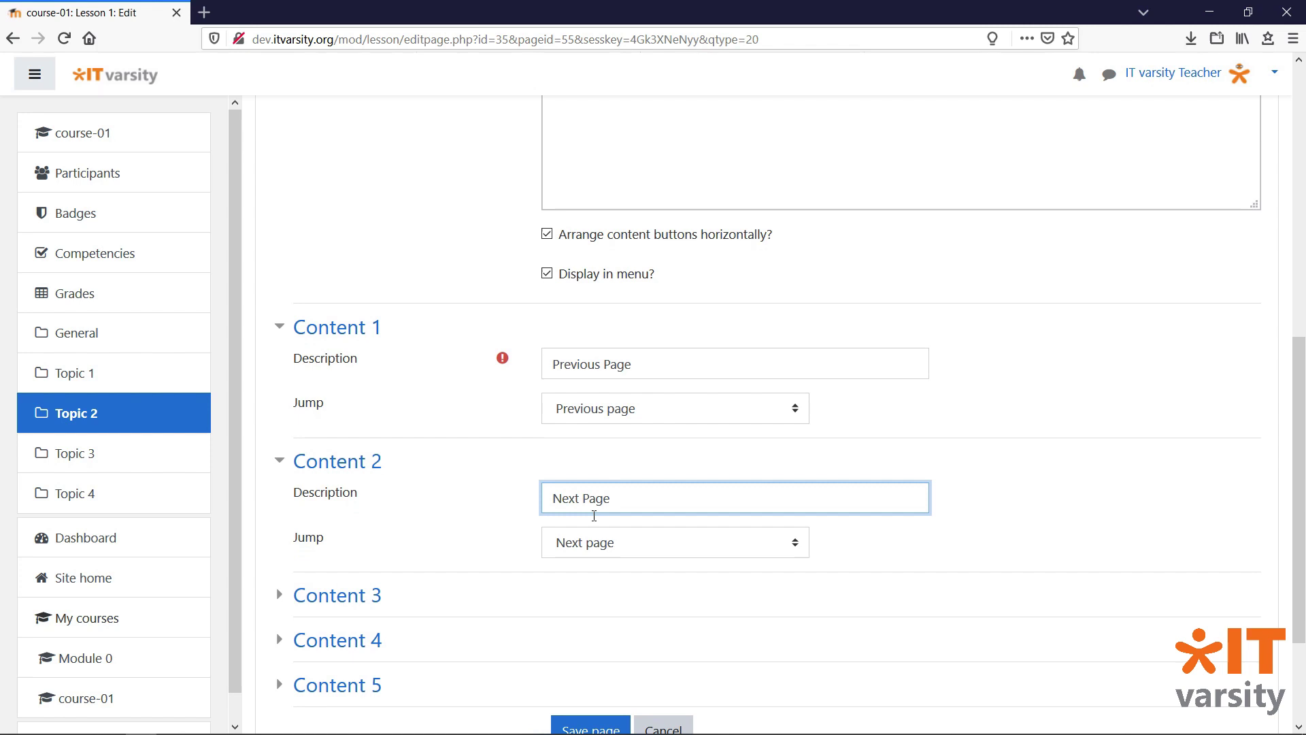
{"action": "left_click", "coordinate": [586, 580]}
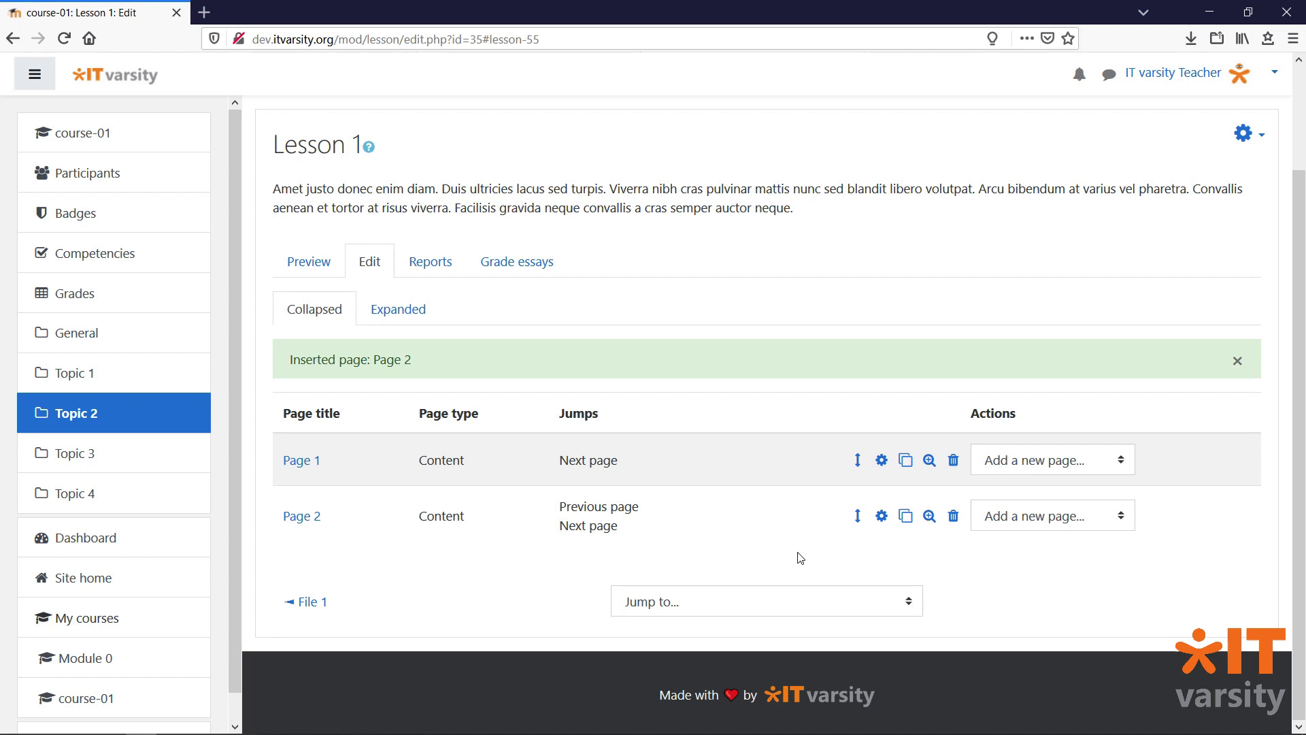
Preview Lesson 1 through Page 1 and Page 2 to the end, then return to editing
{"action": "left_click", "coordinate": [319, 265]}
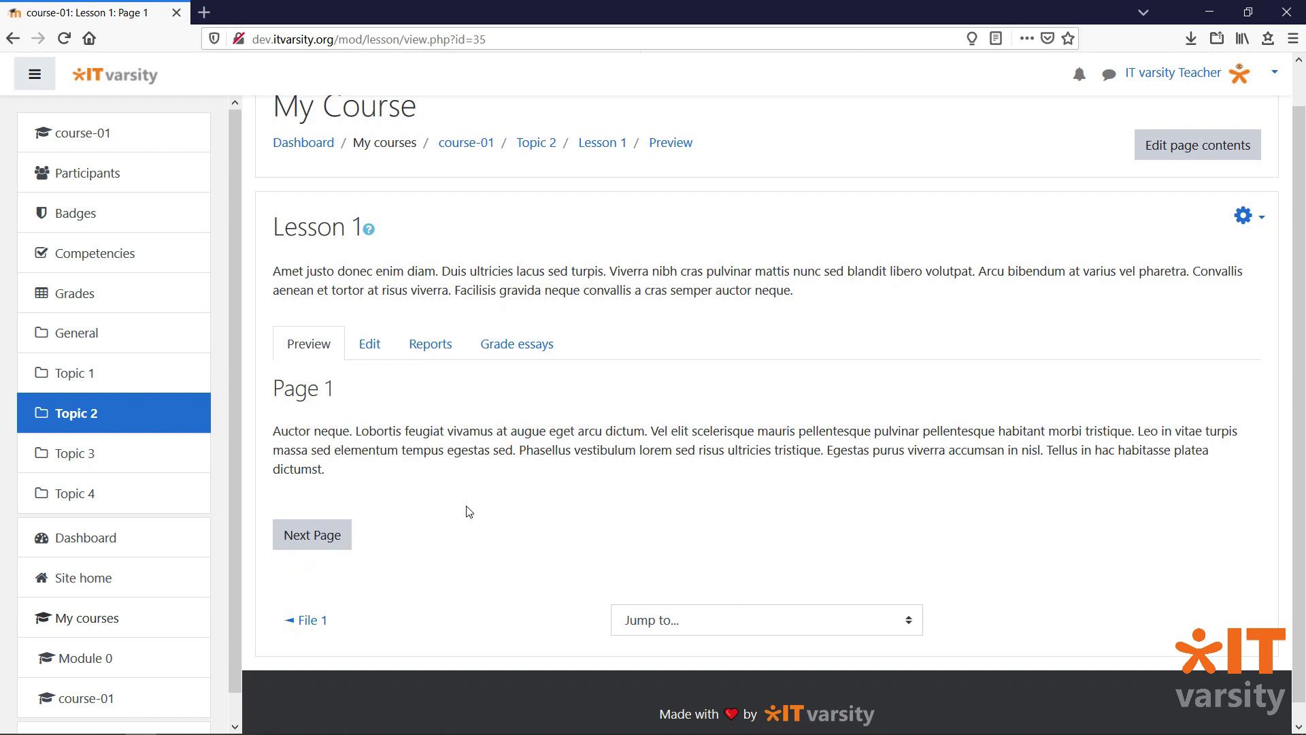
{"action": "scroll", "coordinate": [469, 511], "scroll_direction": "down", "scroll_amount": 1}
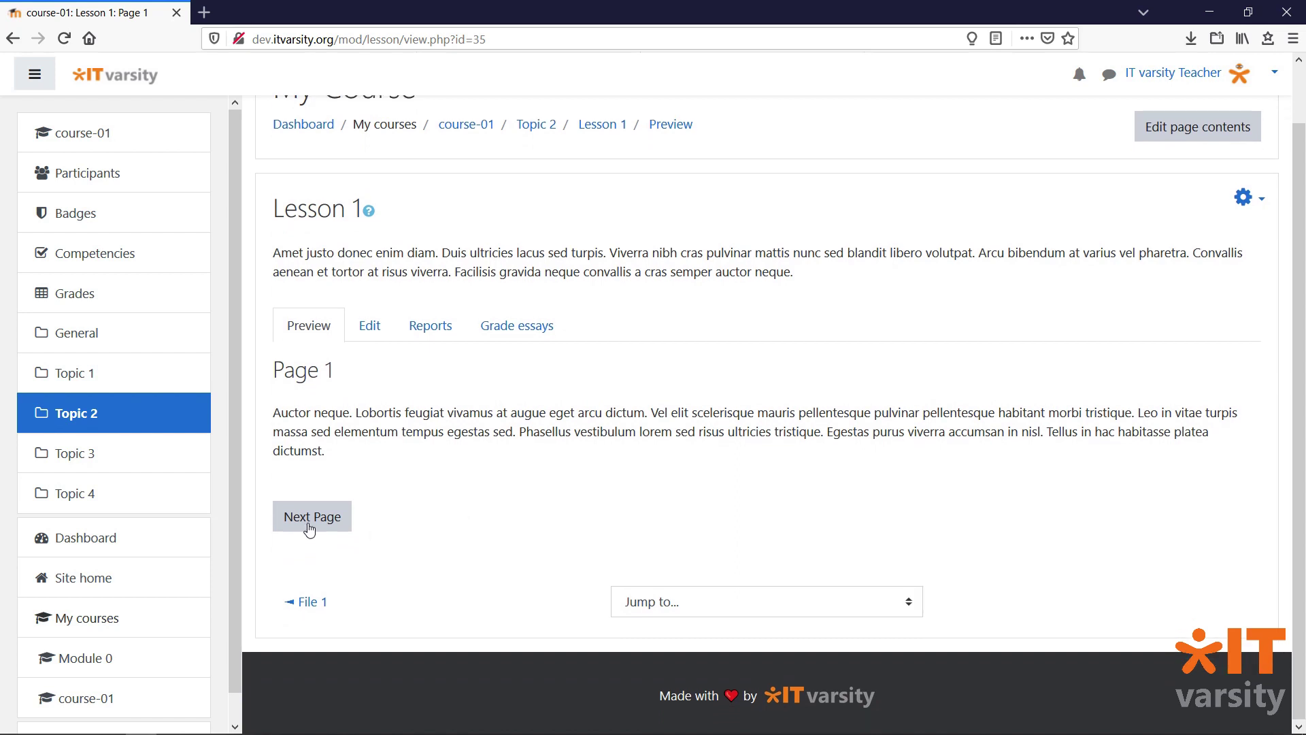
{"action": "left_click", "coordinate": [304, 523]}
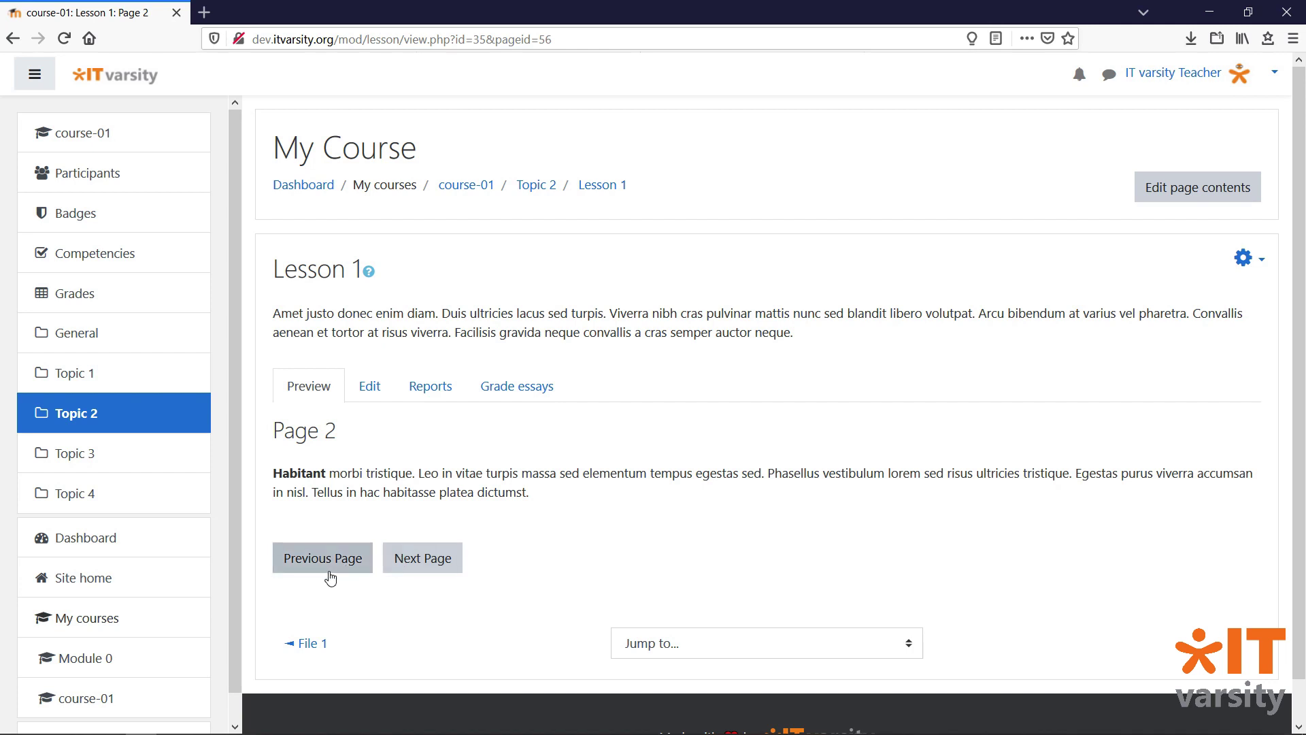
{"action": "left_click", "coordinate": [424, 557]}
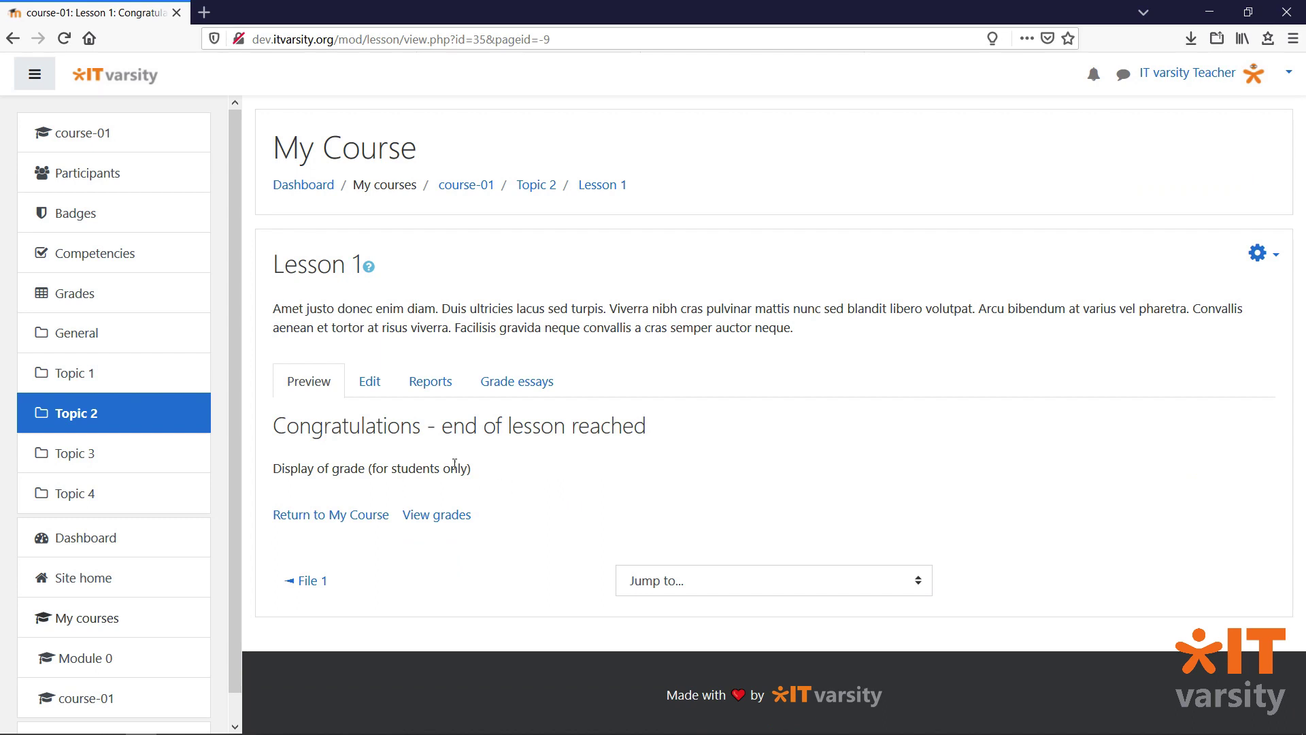
{"action": "left_click", "coordinate": [365, 389]}
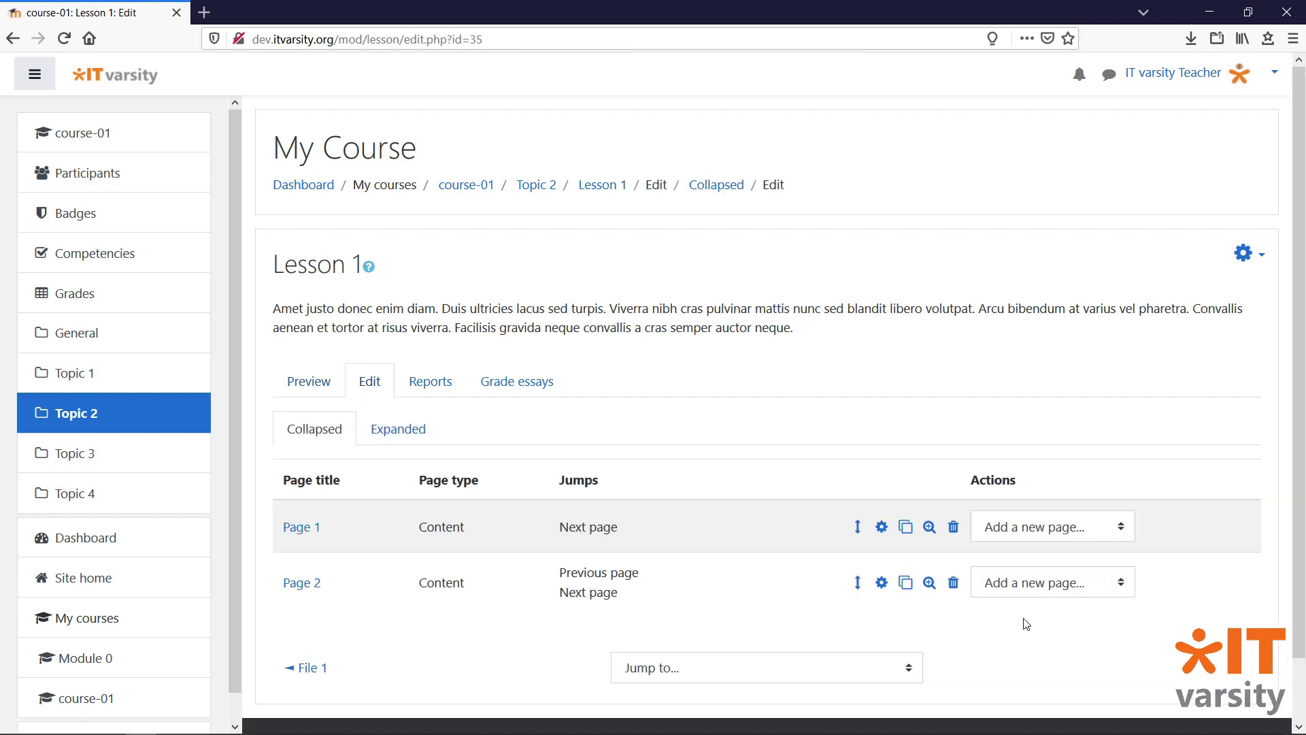
Add a True/false question page after Page 2
{"action": "left_click", "coordinate": [1070, 590]}
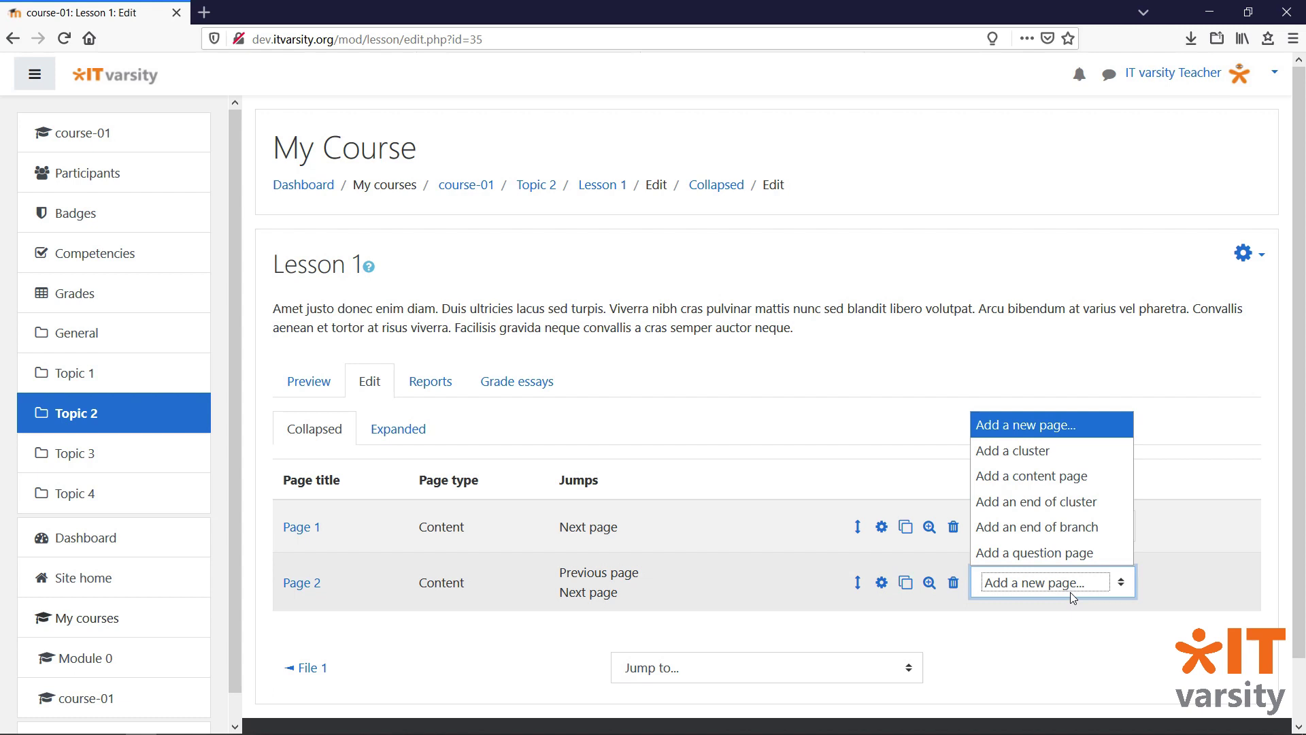
{"action": "left_click", "coordinate": [1027, 554]}
{"action": "left_click", "coordinate": [664, 385]}
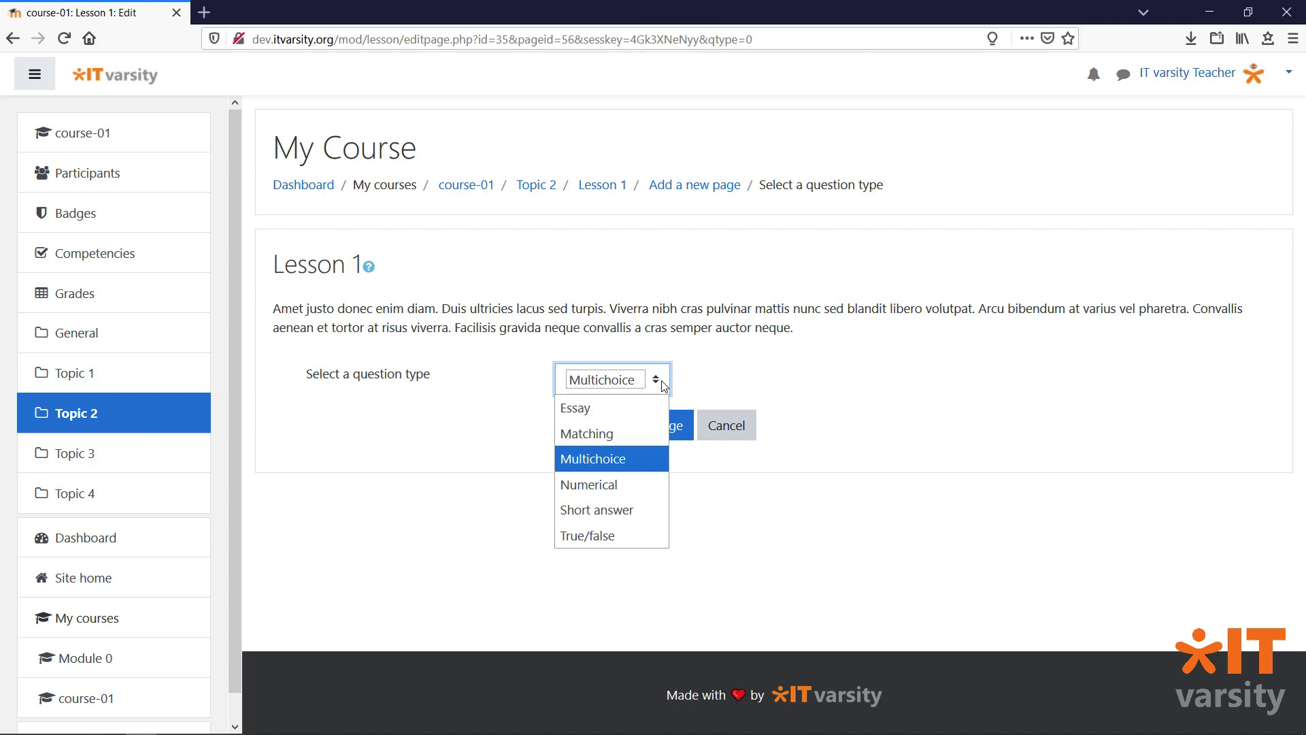
{"action": "left_click", "coordinate": [619, 534]}
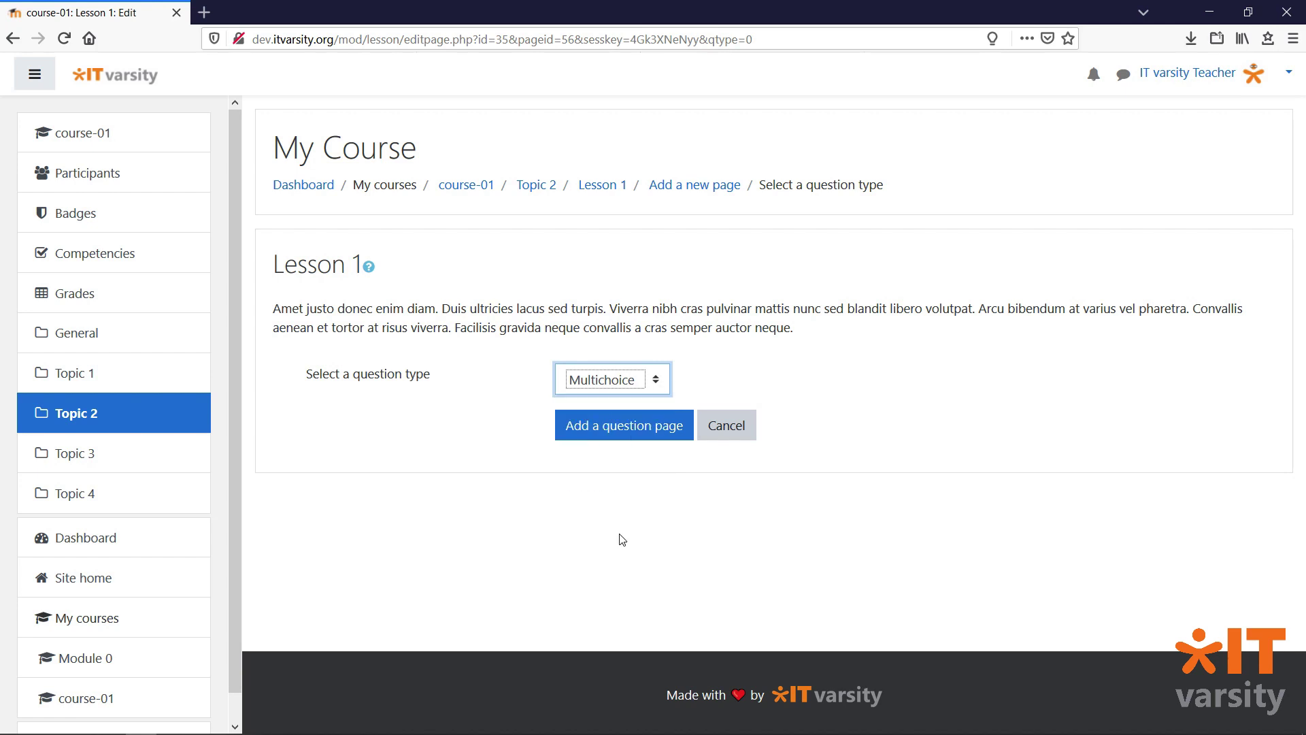
{"action": "left_click", "coordinate": [599, 429]}
Title the question page 'Test Your Knowledge' and give it a short pasted Lorem ipsum text
{"action": "left_click", "coordinate": [574, 291]}
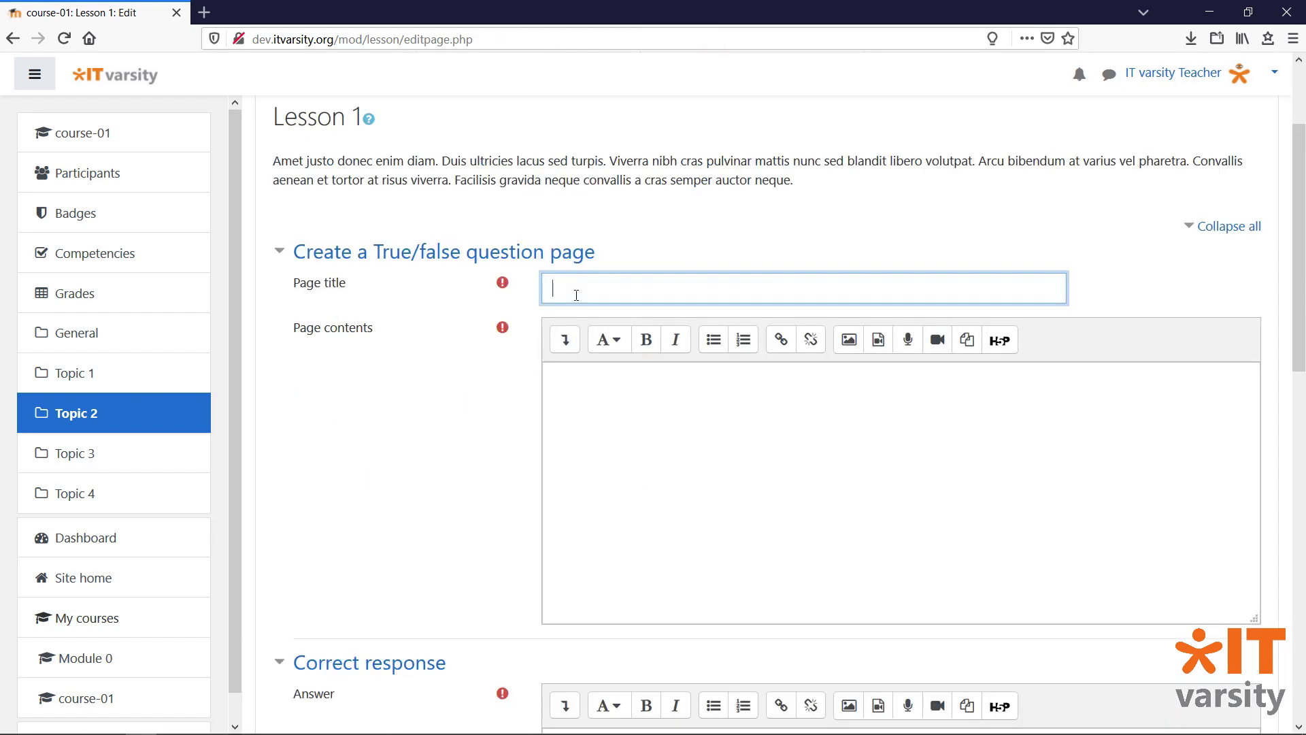
{"action": "type", "text": "Test Your Knowledge"}
{"action": "left_click", "coordinate": [606, 434]}
{"action": "scroll", "coordinate": [606, 434], "scroll_direction": "down", "scroll_amount": 2}
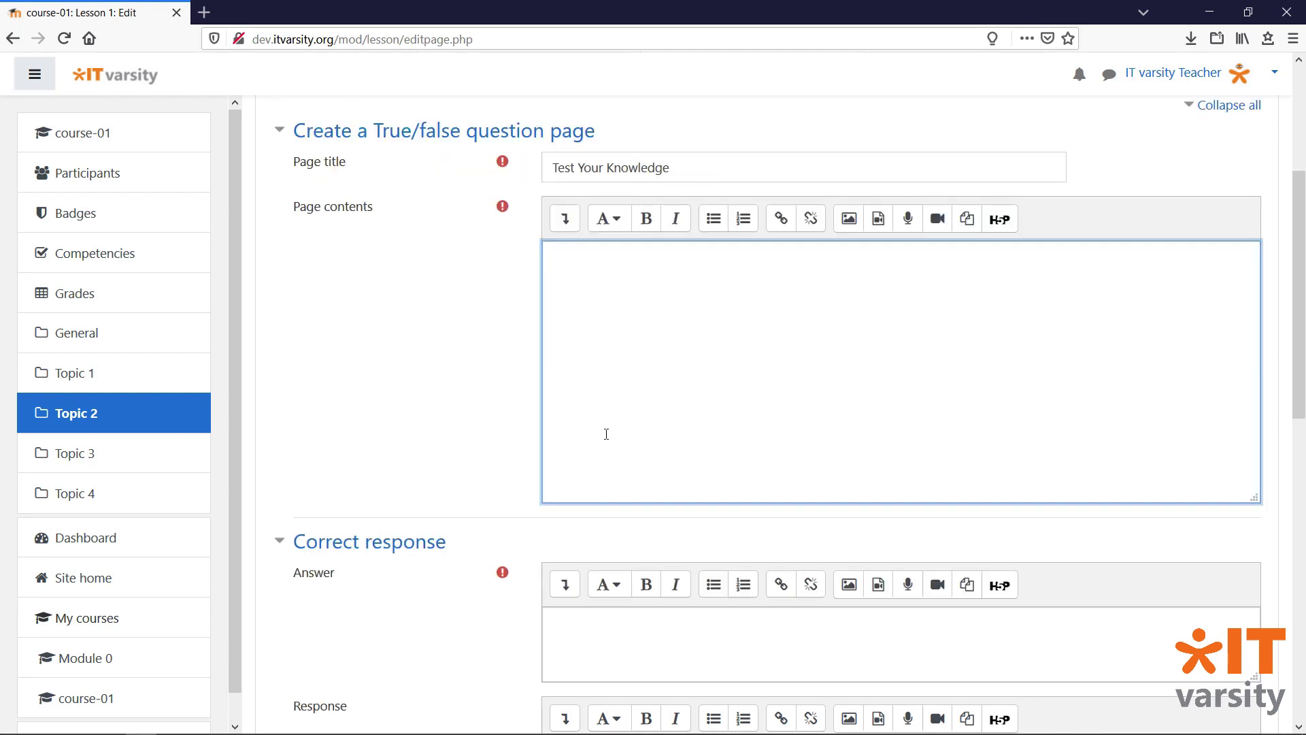
{"action": "type", "text": "Lorem ipsum dolor sit amet, consectetur adipiscing elit, sed do eiusmod tempor incididunt ut labore et dolore magna aliqua. Duis convallis convallis tellus id interdum velit laoreet id. Ac turpis egestas sed tempus urna et pharetra pharetra. Sit amet dictum sit amet justo donec enim diam. Duis ultricies lacus sed turpis. Viverra nibh cras pulvinar mattis nunc sed blandit libero volutpat. Arcu bibendum at varius vel pharetra. Convallis aenean et tortor at risus viverra. Facilisis gravida neque convallis a cras semper auctor neque. Lobortis feugiat vivamus at augue eget arcu dictum. Vel elit scelerisque mauris pellentesque pulvinar pellentesque habitant morbi tristique. Leo in vitae turpis massa sed elementum tempus egestas sed. Phasellus vestibulum lorem sed risus ultricies tristique. Egestas purus viverra accumsan in nisl. Tellus in hac habitasse platea dictumst."}
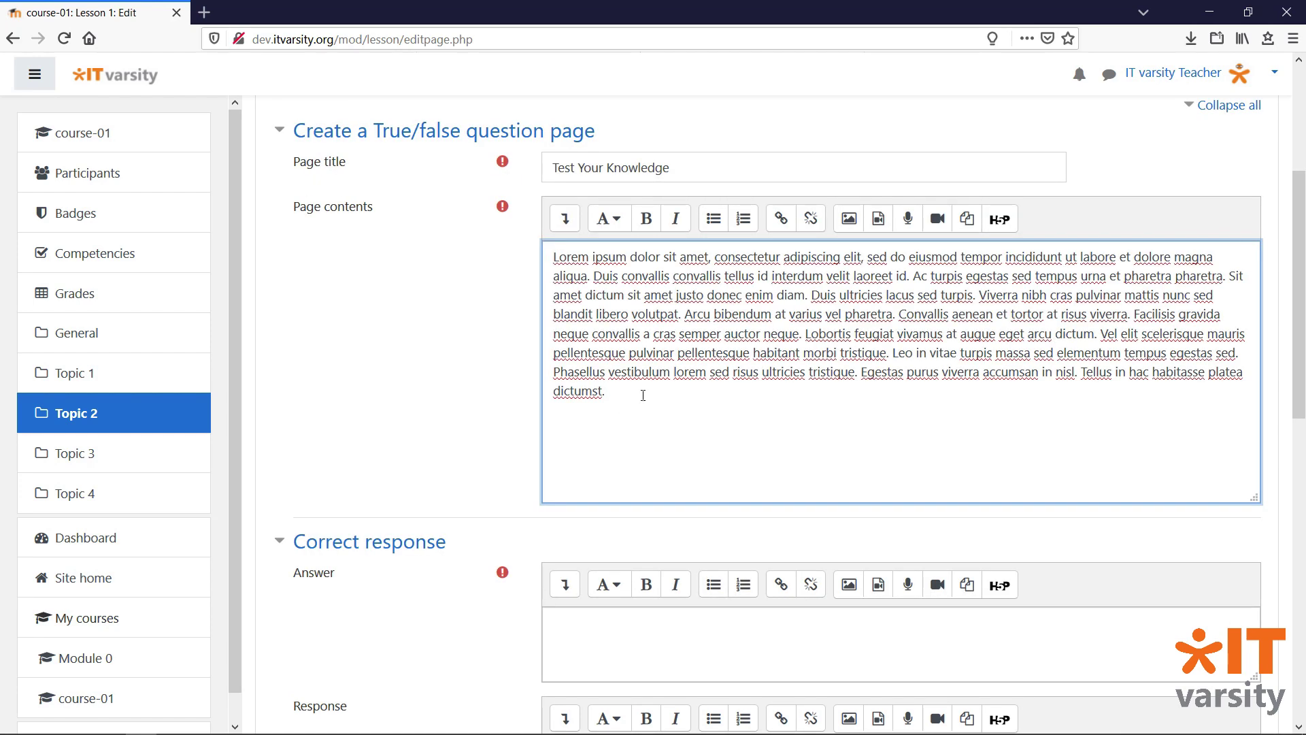
{"action": "left_click_drag", "start_coordinate": [673, 372], "coordinate": [466, 204]}
{"action": "key", "text": "BackSpace"}
{"action": "scroll", "coordinate": [417, 471], "scroll_direction": "down", "scroll_amount": 5}
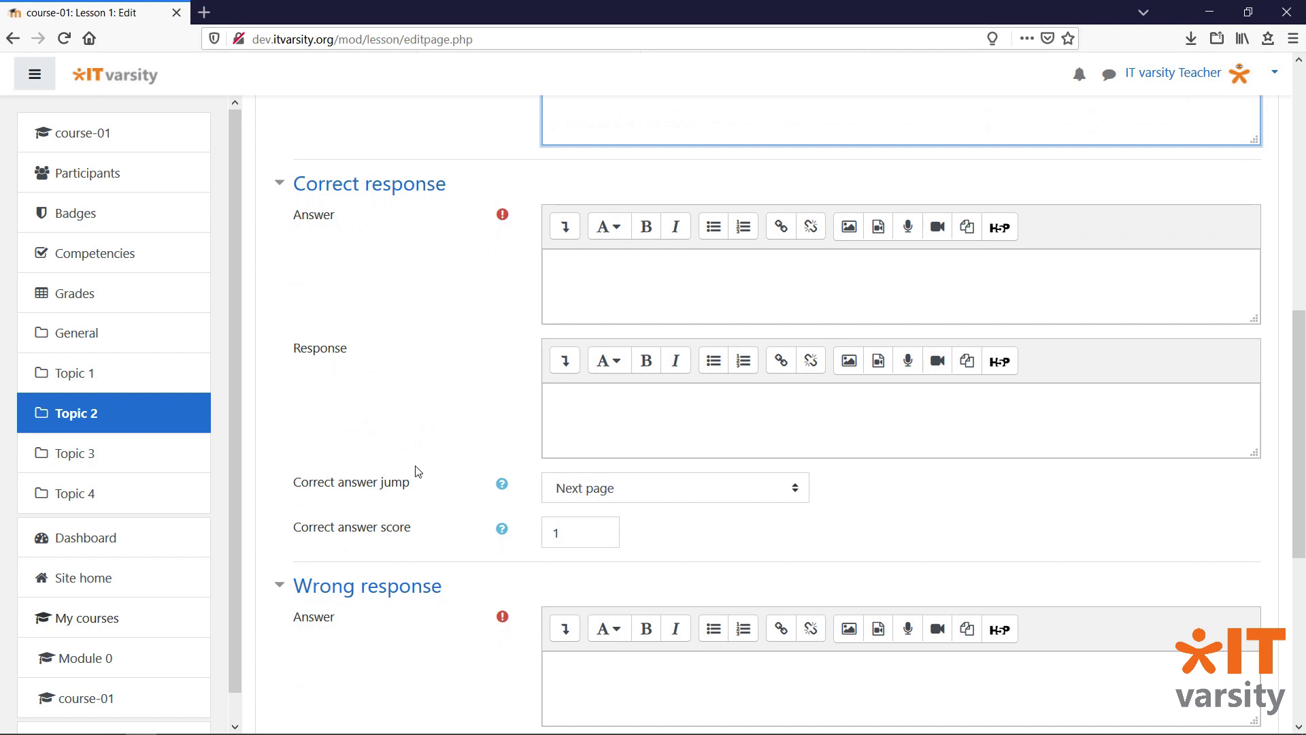
Enter 'True' in the Correct response answer and 'False' in the Wrong response answer
{"action": "scroll", "coordinate": [417, 470], "scroll_direction": "down", "scroll_amount": 1}
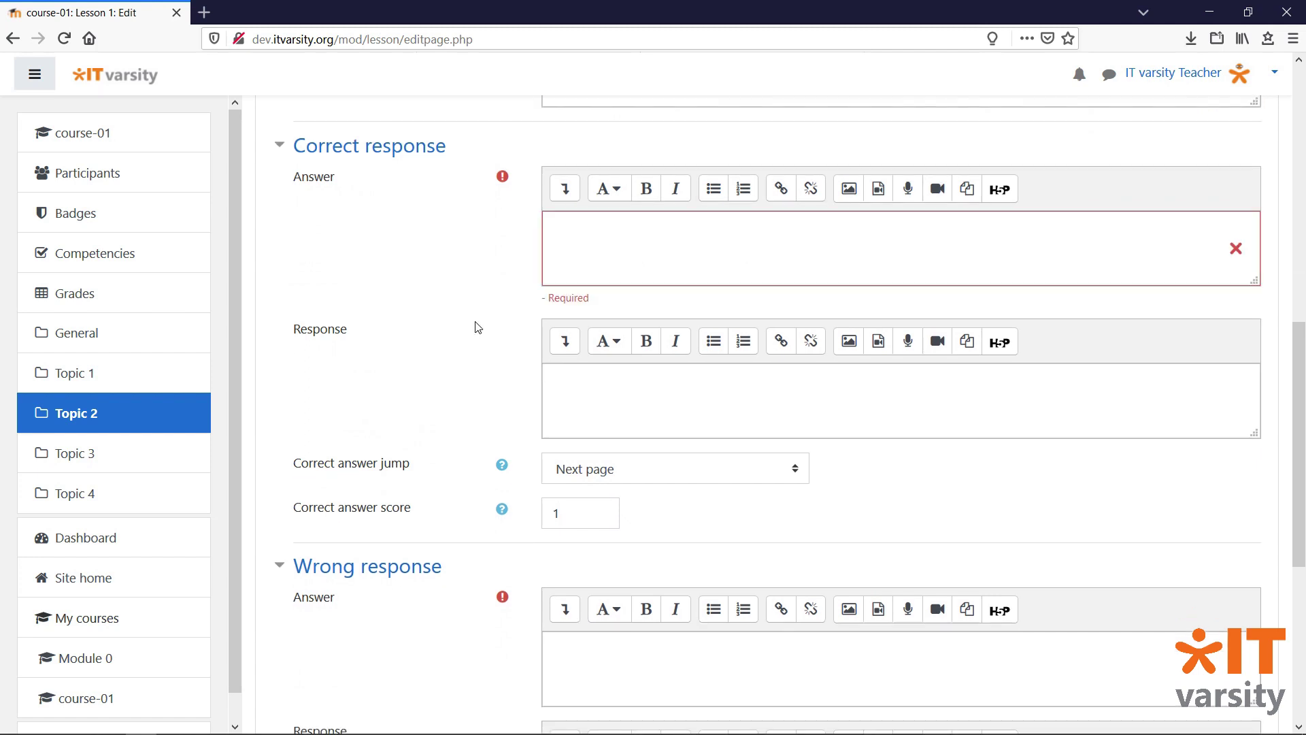
{"action": "left_click", "coordinate": [560, 272]}
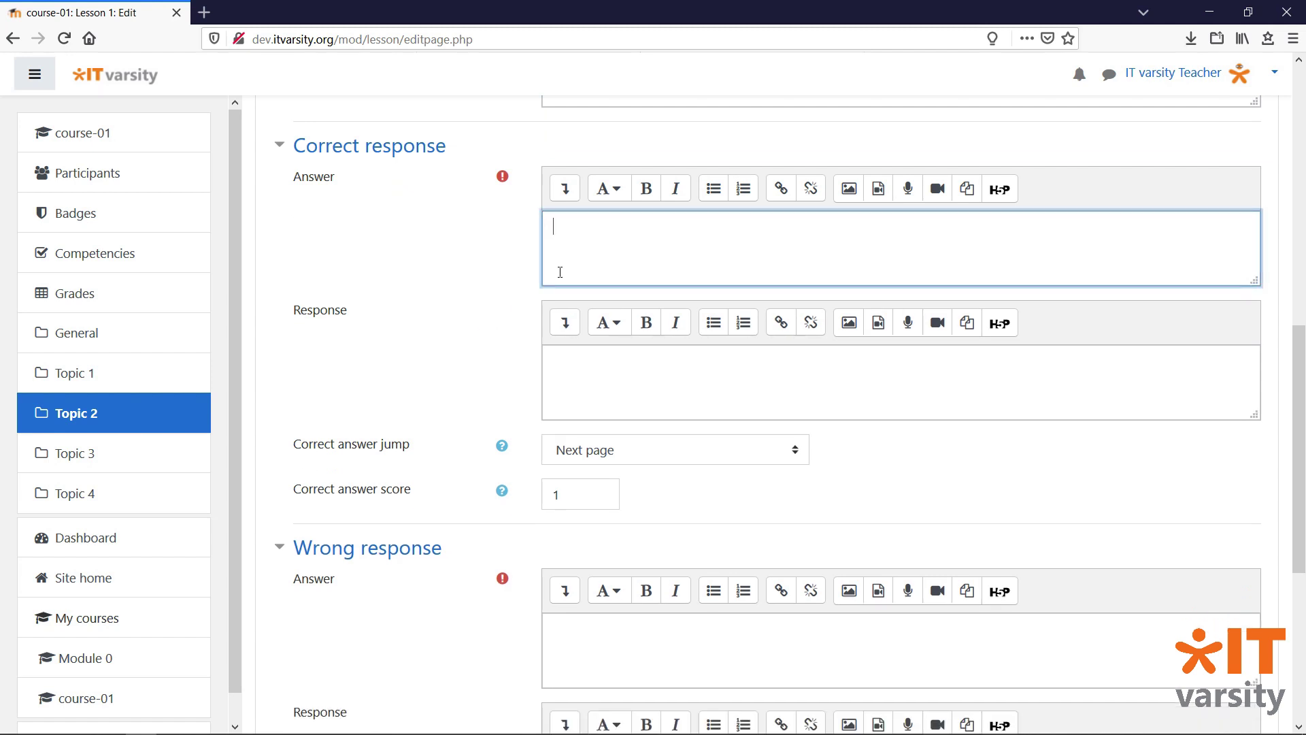
{"action": "type", "text": "True"}
{"action": "scroll", "coordinate": [560, 272], "scroll_direction": "down", "scroll_amount": 3}
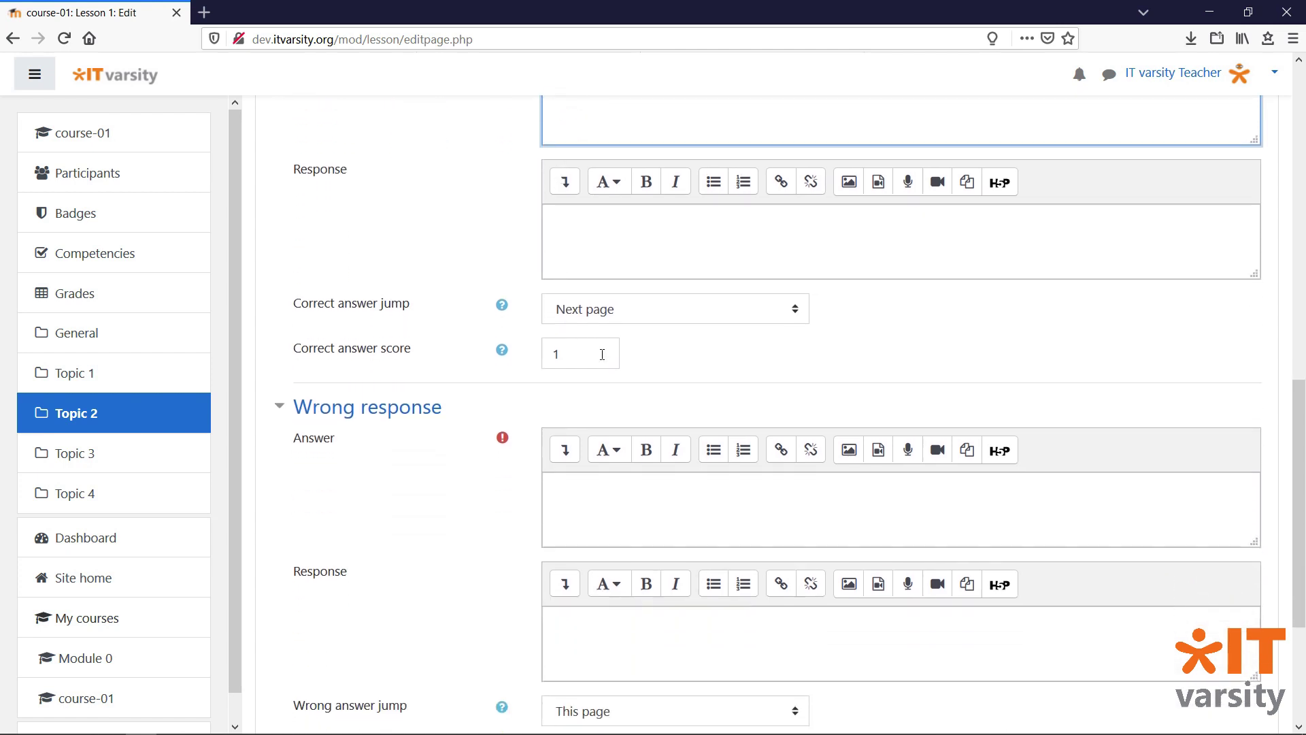
{"action": "scroll", "coordinate": [472, 504], "scroll_direction": "down", "scroll_amount": 2}
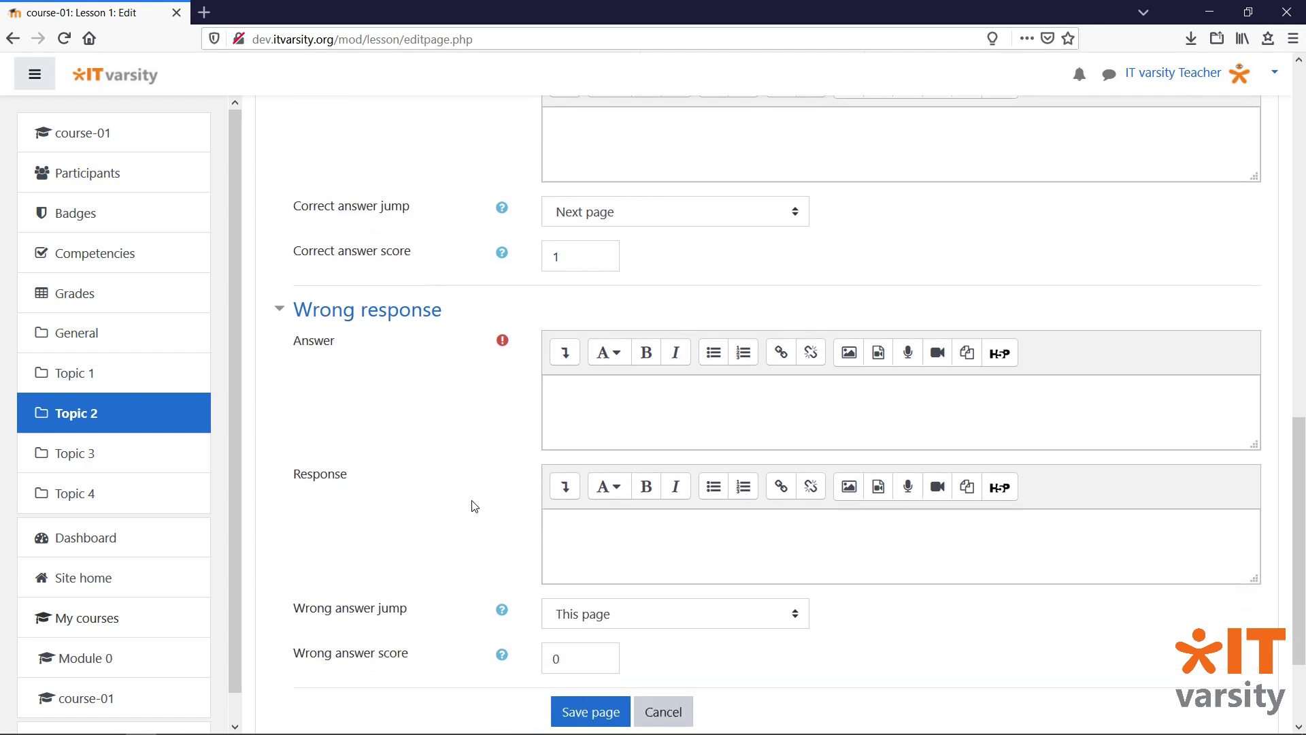
{"action": "left_click", "coordinate": [637, 446]}
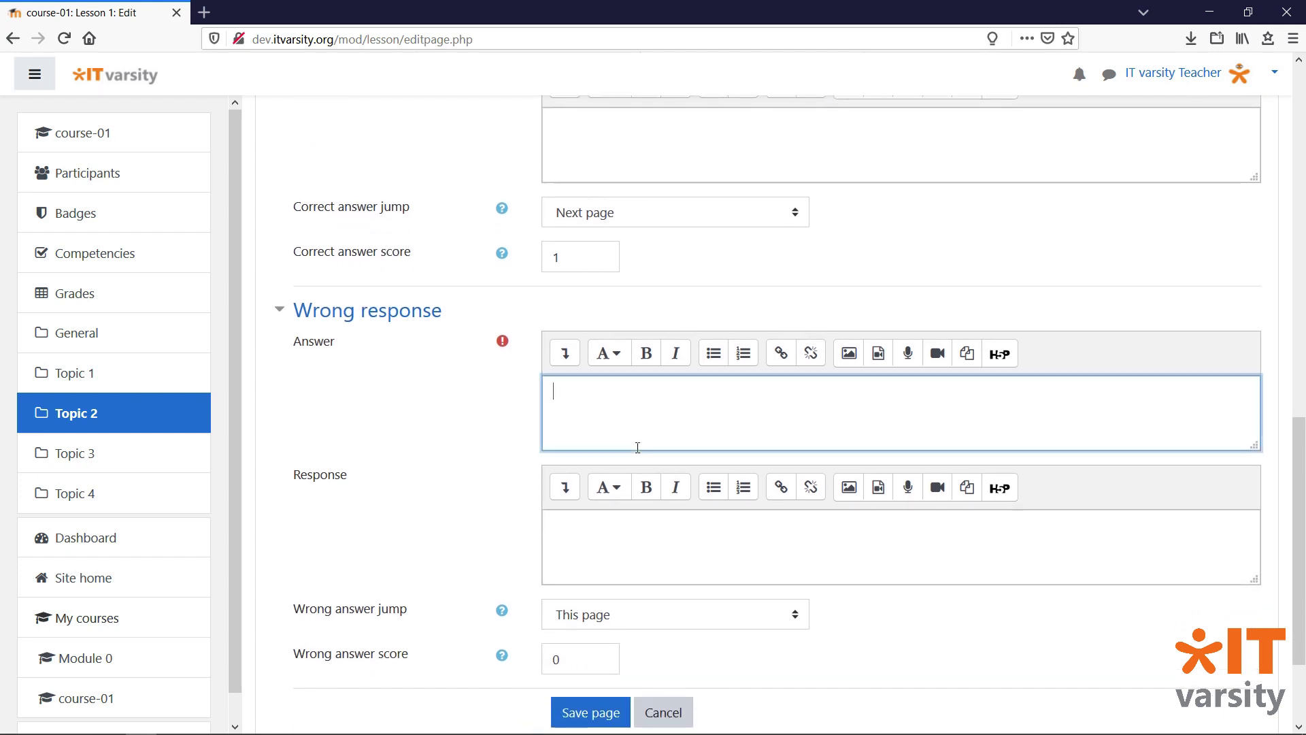
{"action": "type", "text": "False"}
{"action": "scroll", "coordinate": [408, 258], "scroll_direction": "up", "scroll_amount": 3}
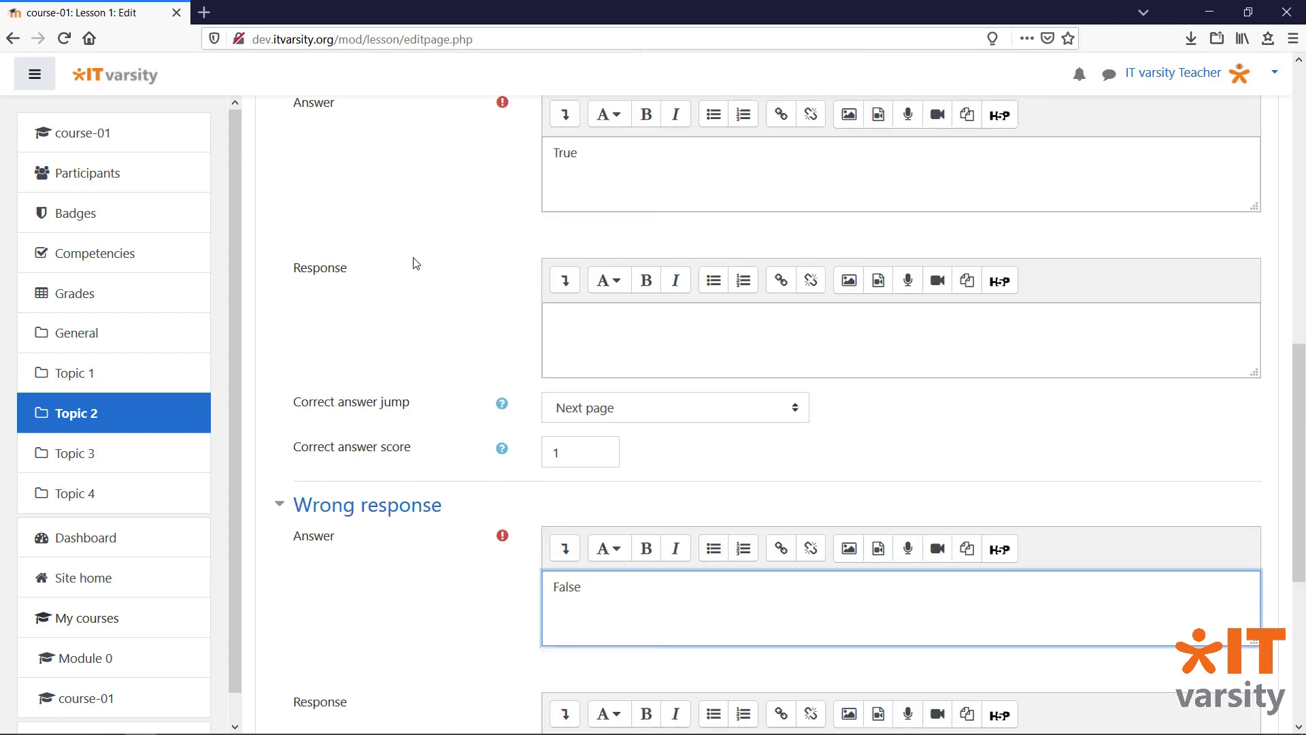
{"action": "scroll", "coordinate": [416, 263], "scroll_direction": "down", "scroll_amount": 1}
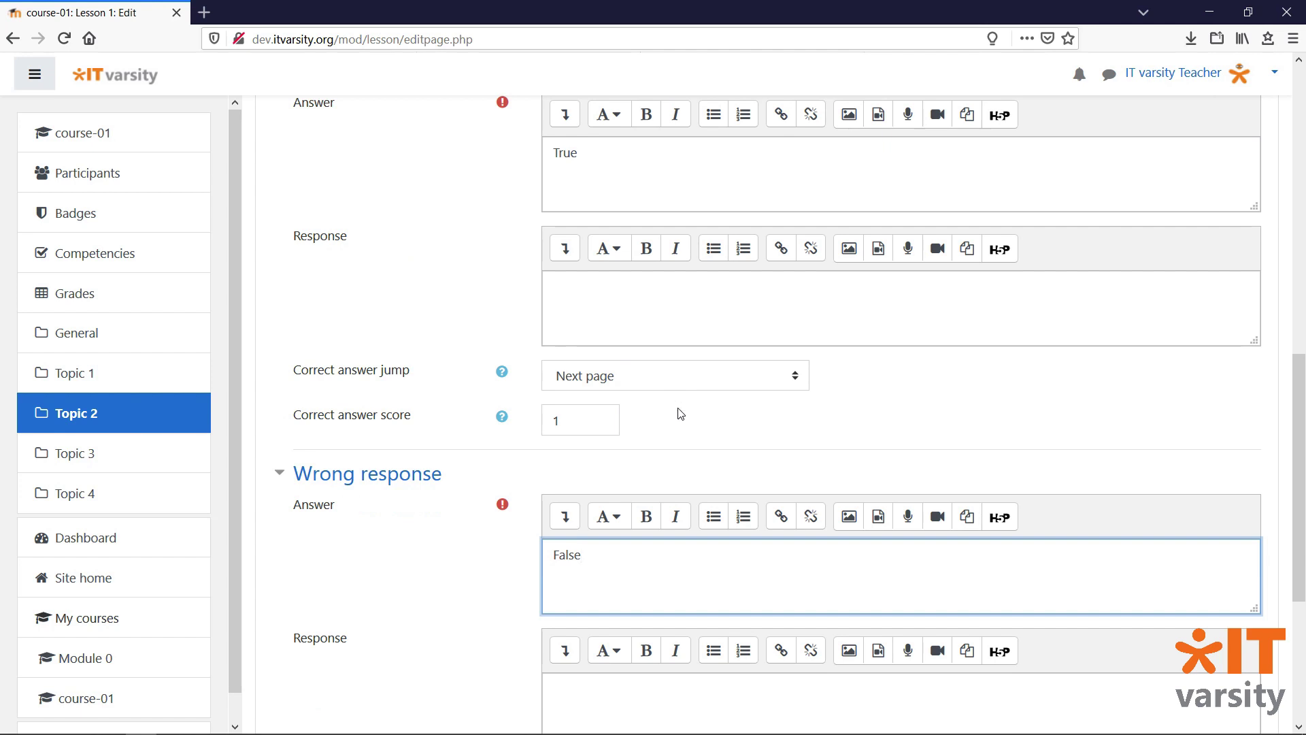
{"action": "scroll", "coordinate": [517, 544], "scroll_direction": "down", "scroll_amount": 4}
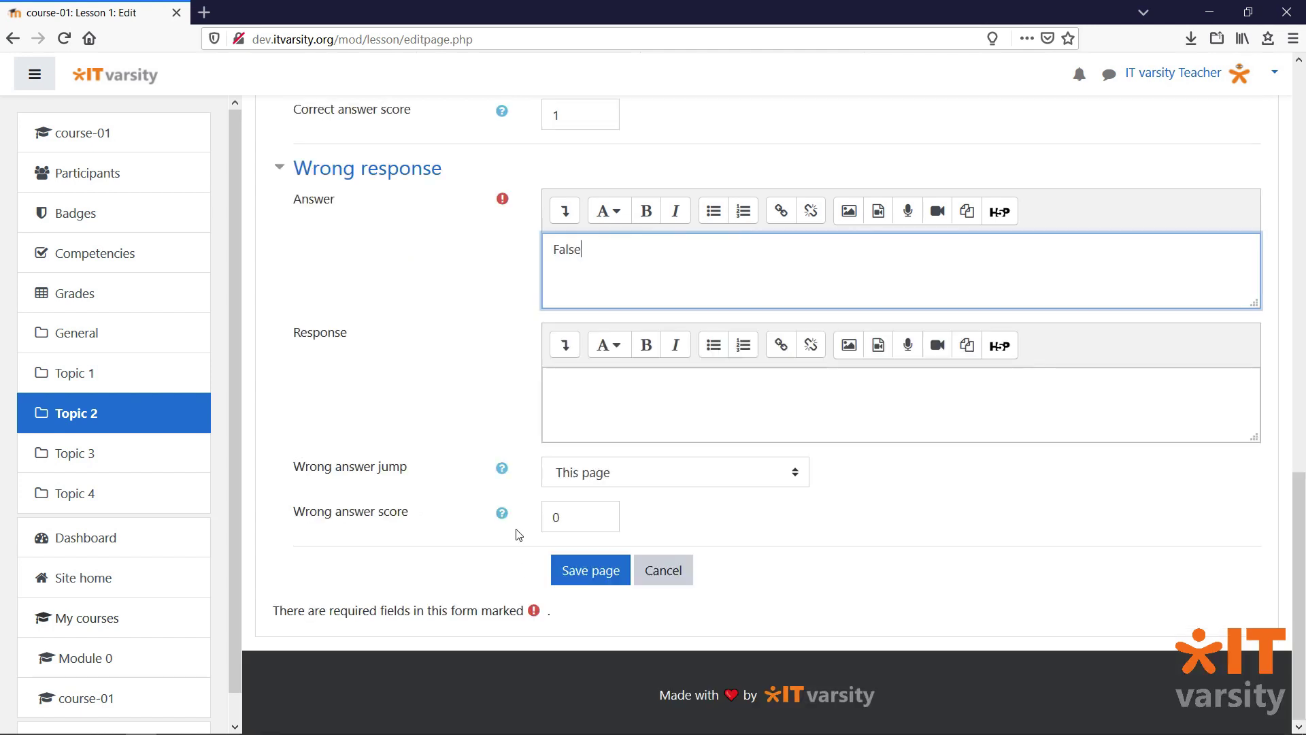
Choose 'Previous page' as the wrong answer's jump and save the Test Your Knowledge page
{"action": "left_click", "coordinate": [693, 472]}
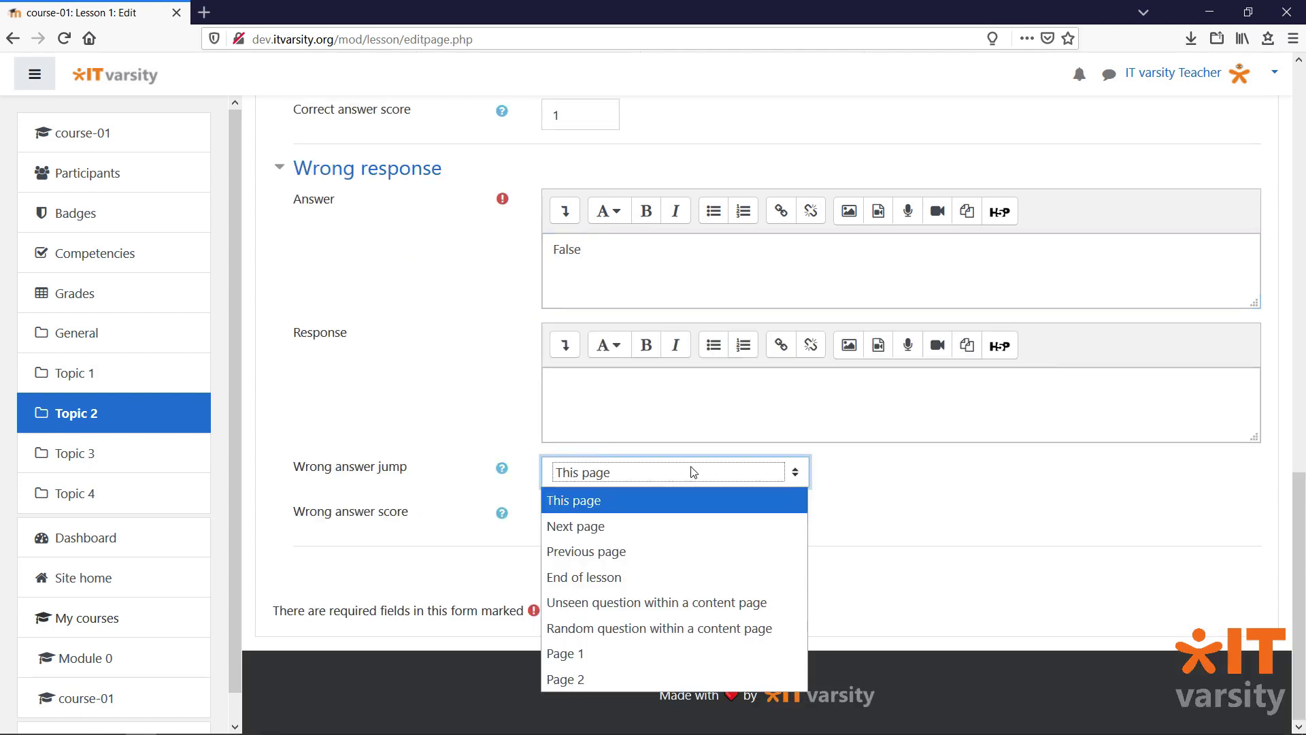
{"action": "left_click", "coordinate": [619, 552]}
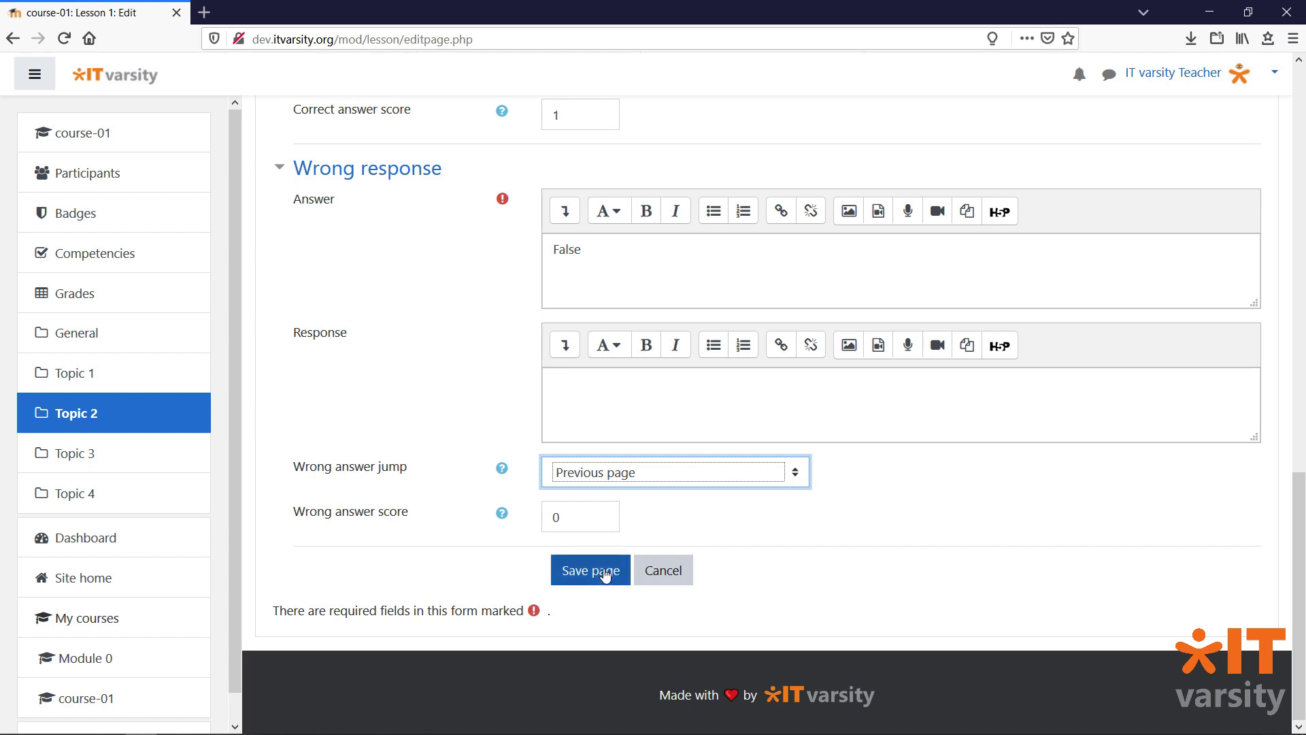
{"action": "left_click", "coordinate": [605, 575]}
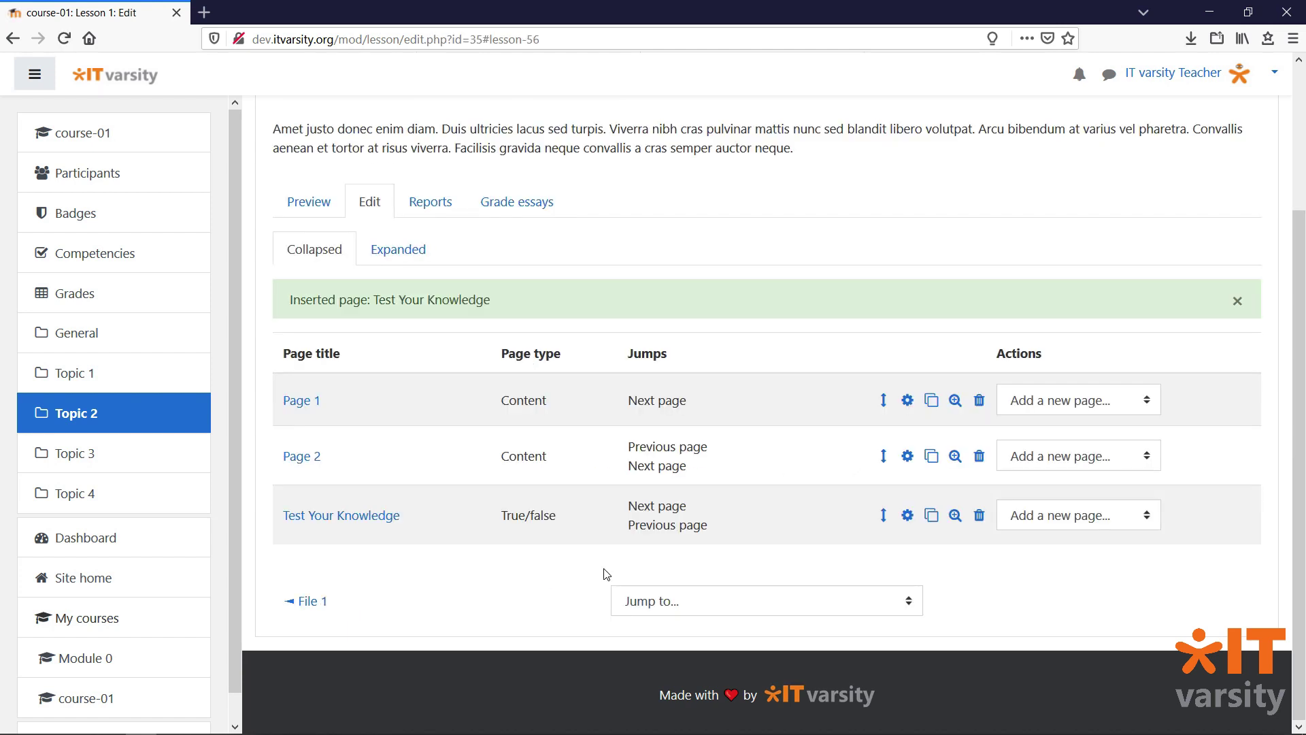
Preview the lesson through Page 1 and Page 2, then submit False on the question
{"action": "left_click", "coordinate": [307, 201]}
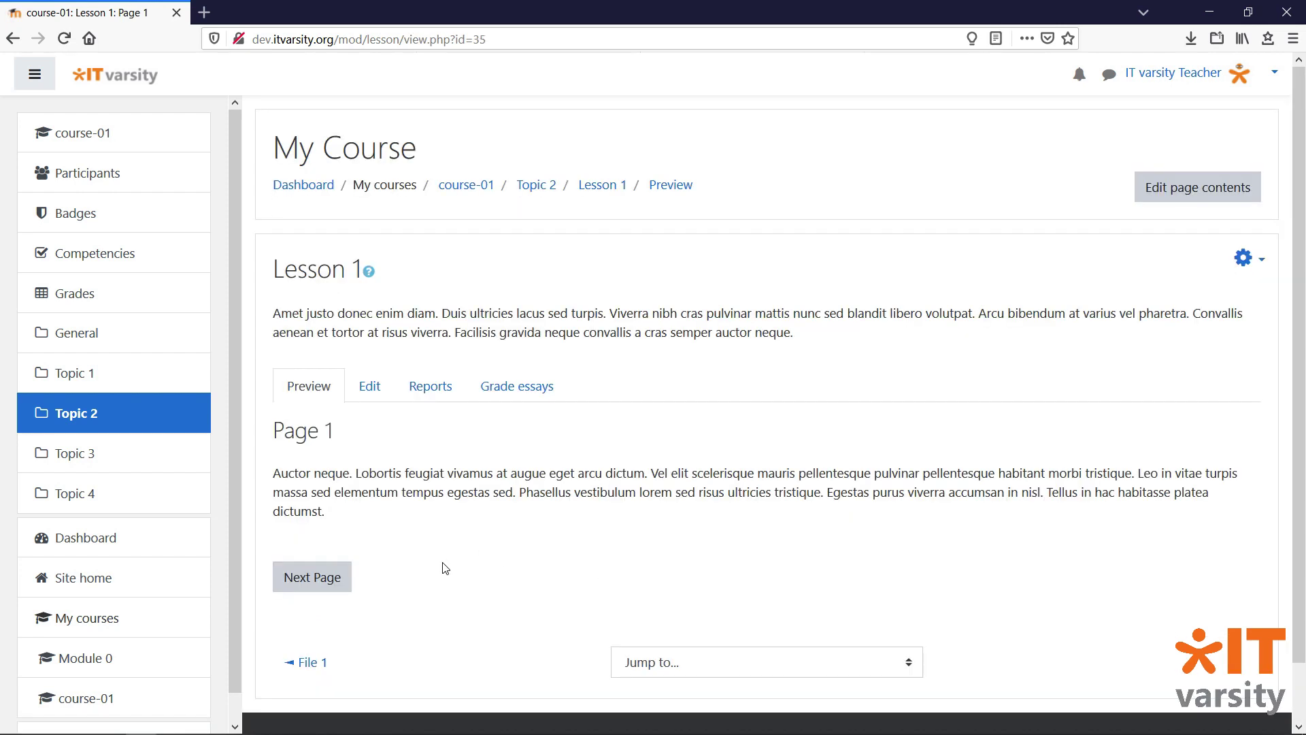
{"action": "left_click", "coordinate": [335, 575]}
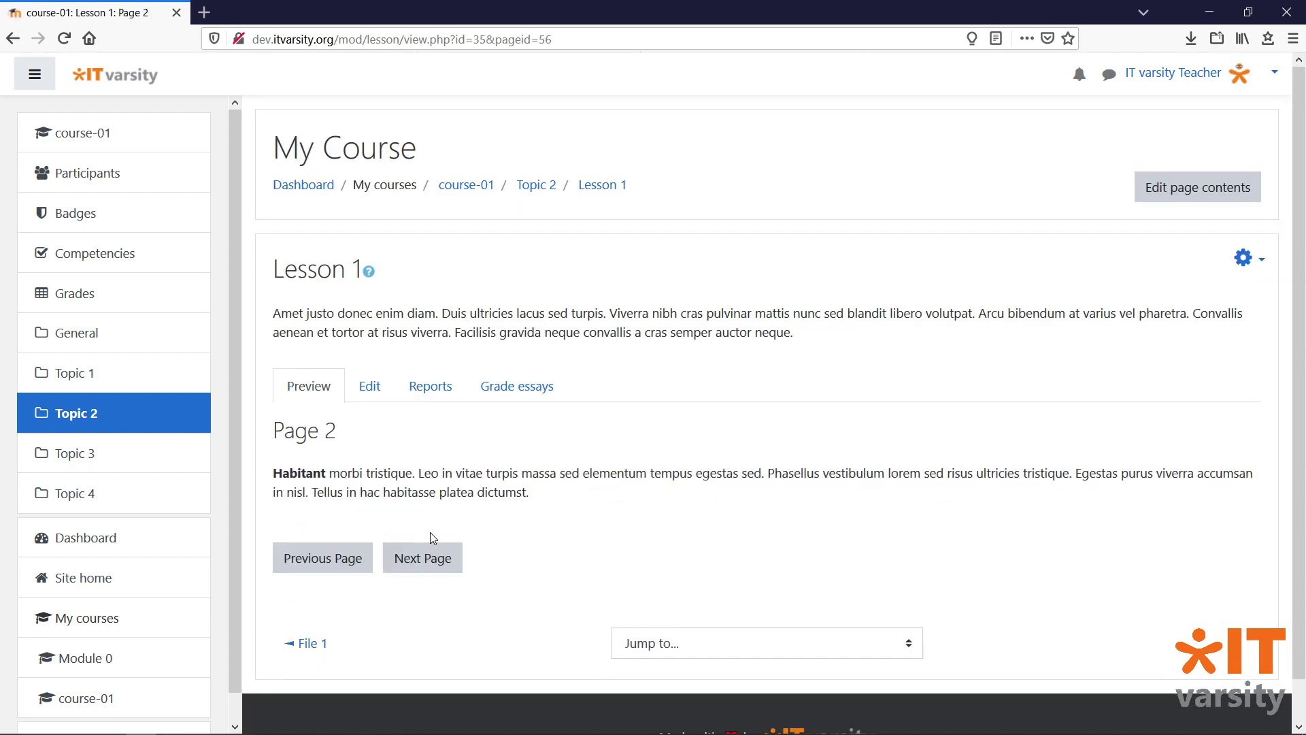
{"action": "left_click", "coordinate": [429, 561]}
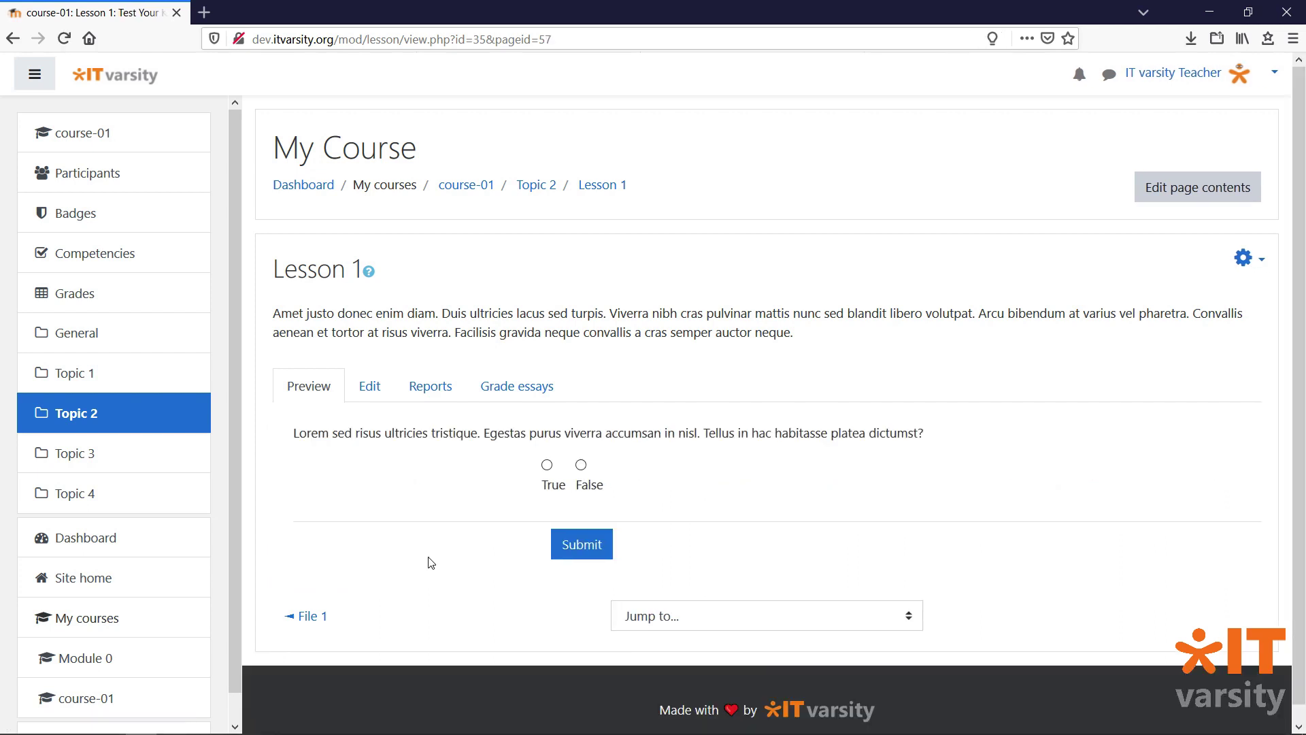
{"action": "left_click", "coordinate": [581, 465]}
{"action": "left_click", "coordinate": [595, 542]}
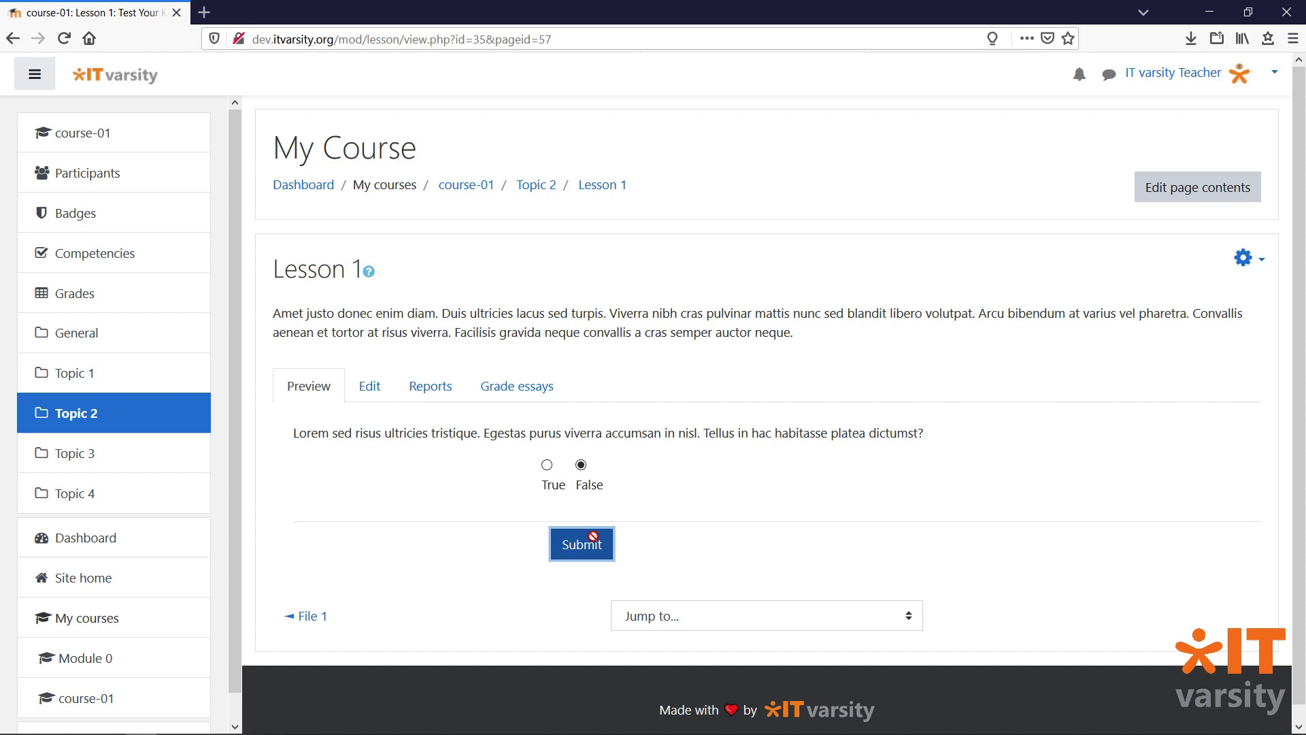